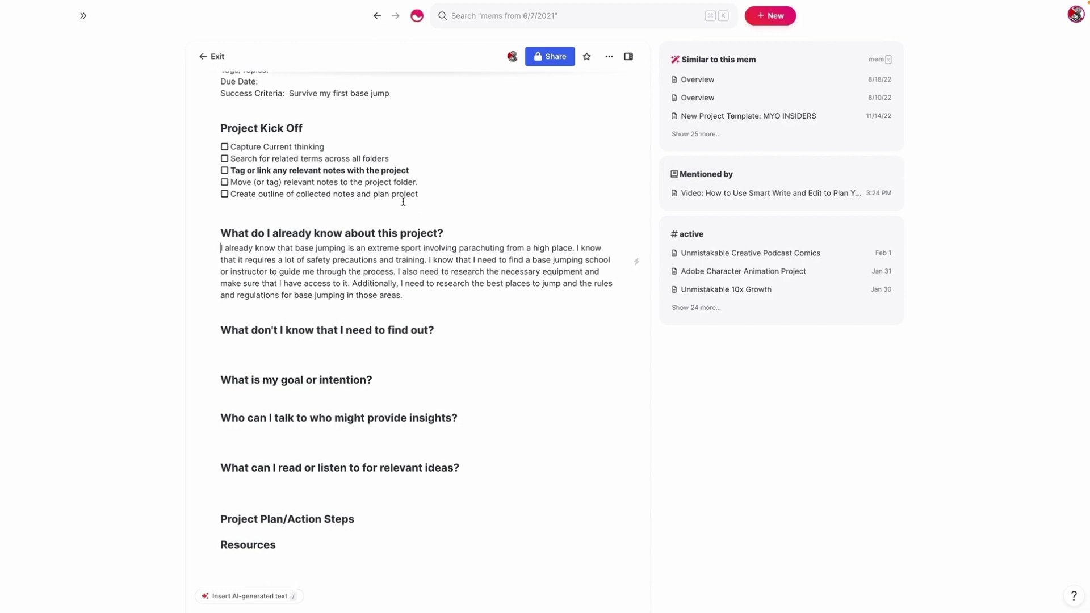
- Use Smart Write to generate an answer under the heading "What don't I know that I need to find out?"
left_click(331, 343)
type("/wrte")
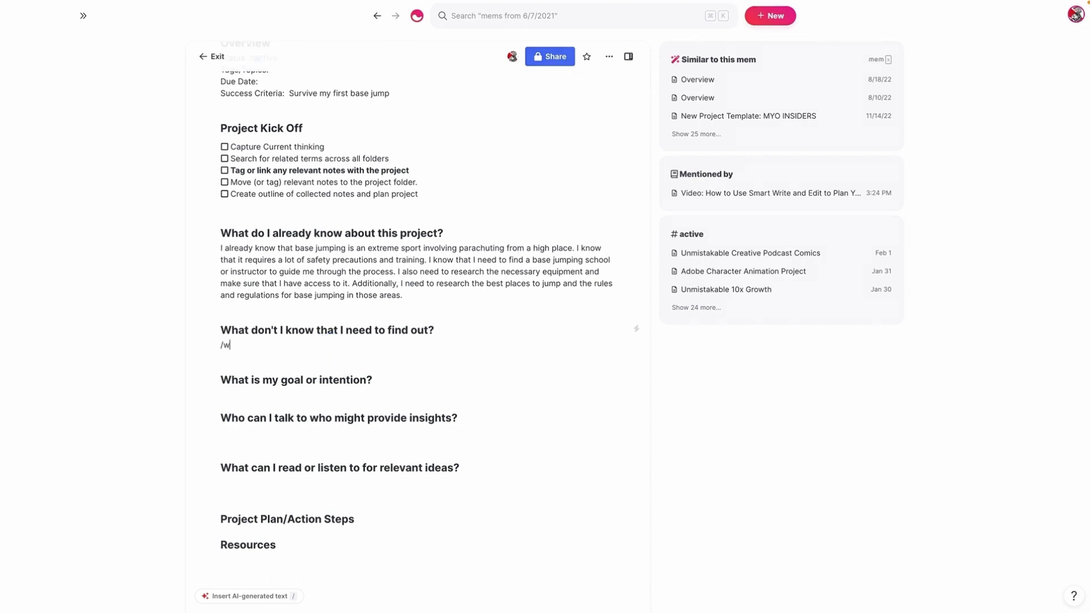
key("BackSpace")
type("i")
key("Down")
key("Down")
key("Down")
key("Return")
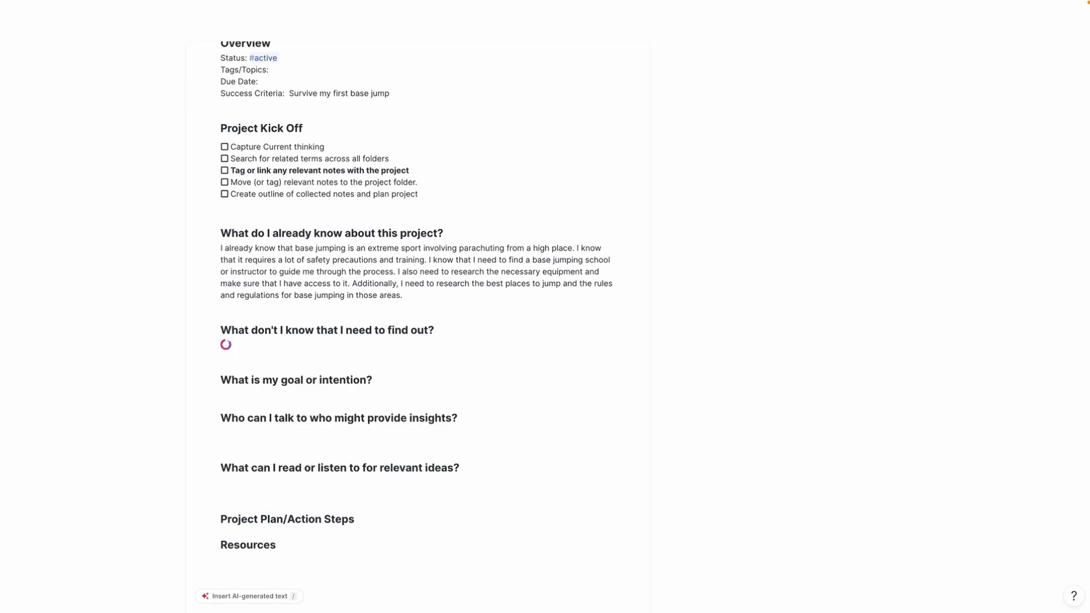
- Use Smart Write to generate an answer under the heading "What is my goal or intention?"
scroll(474, 336, "down", 1)
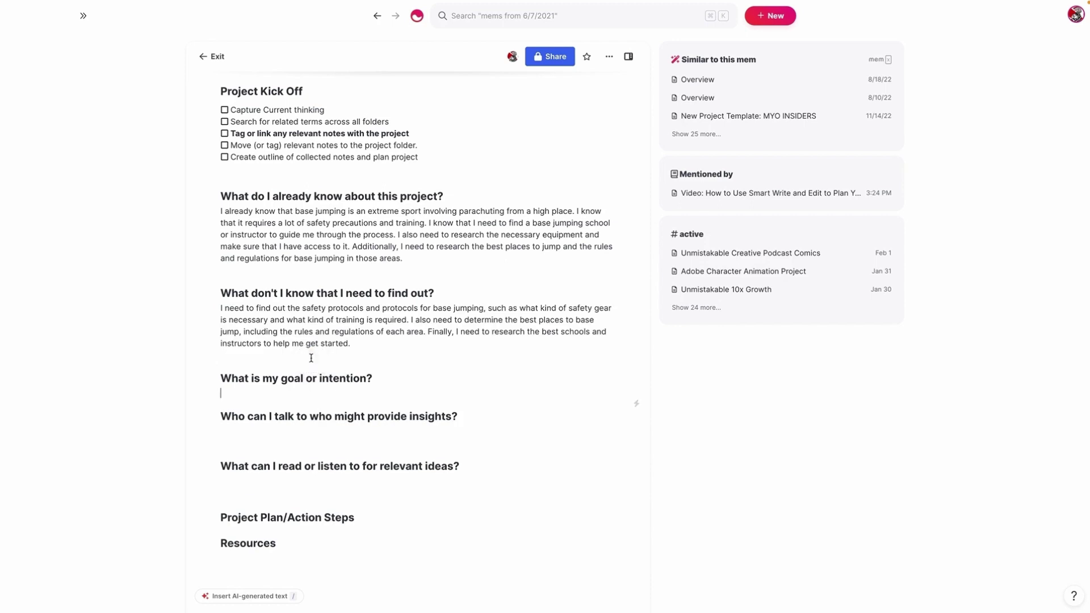
scroll(523, 322, "down", 1)
left_click(325, 377)
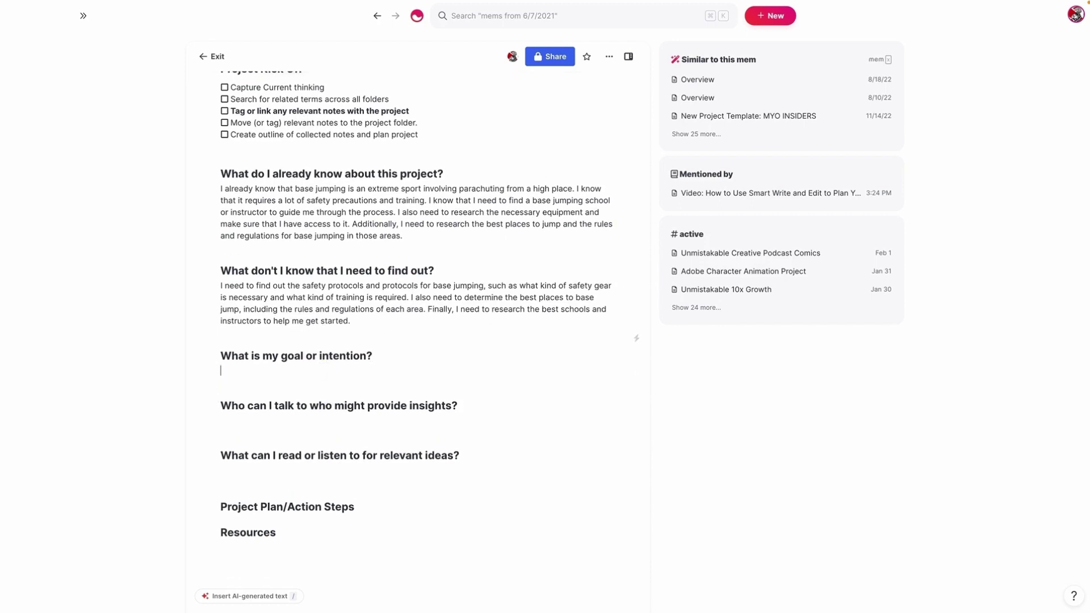
type("/write")
key("Down")
key("Return")
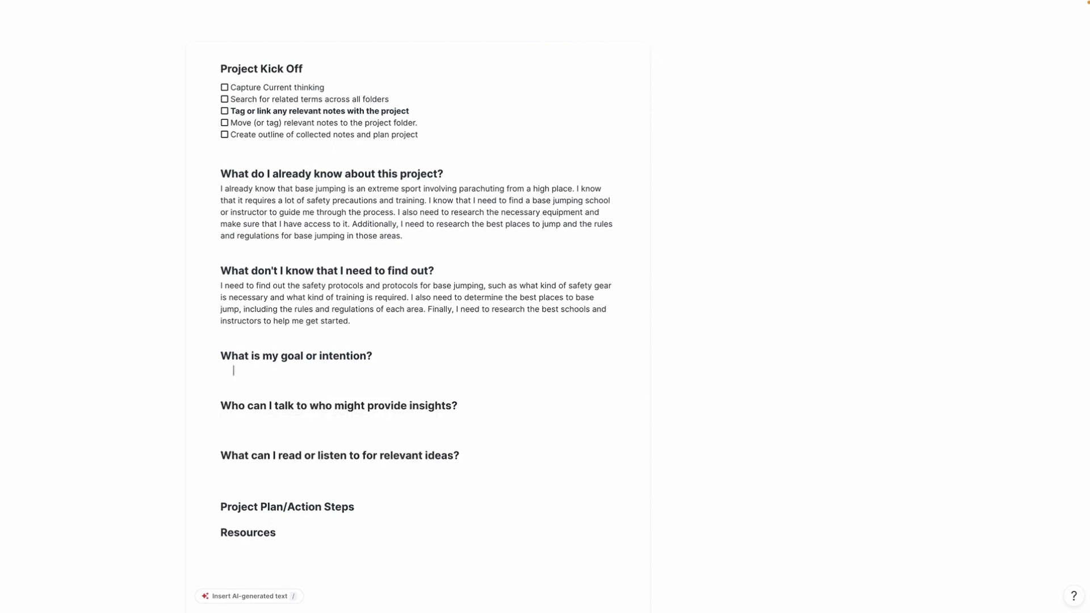
- Have Smart Write "generate a bulleted list" under the heading "Who can I talk to who might provide insights?"
scroll(382, 358, "down", 1)
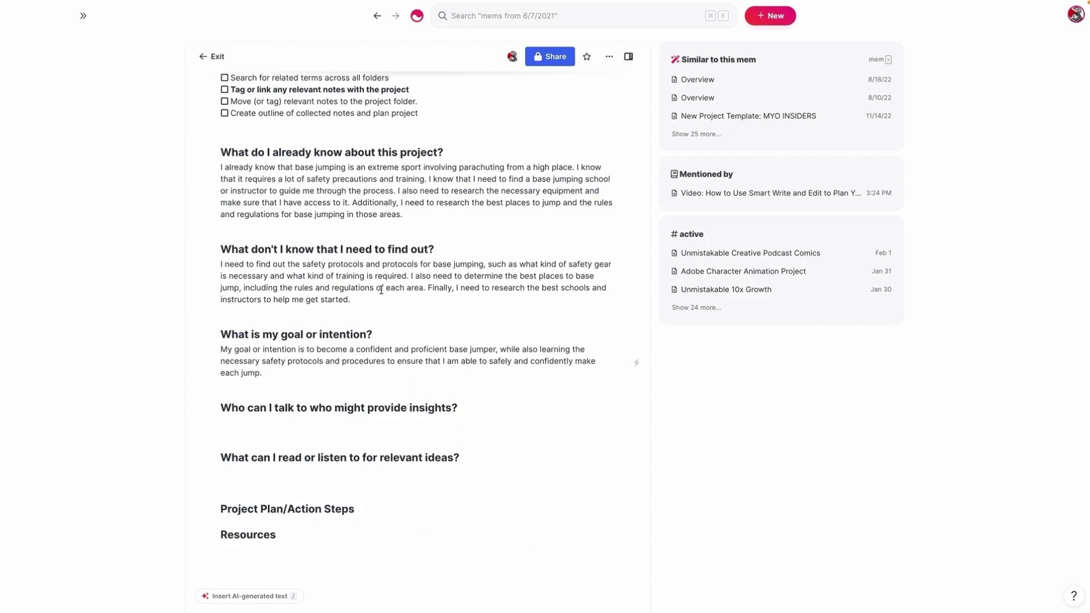
scroll(352, 318, "down", 4)
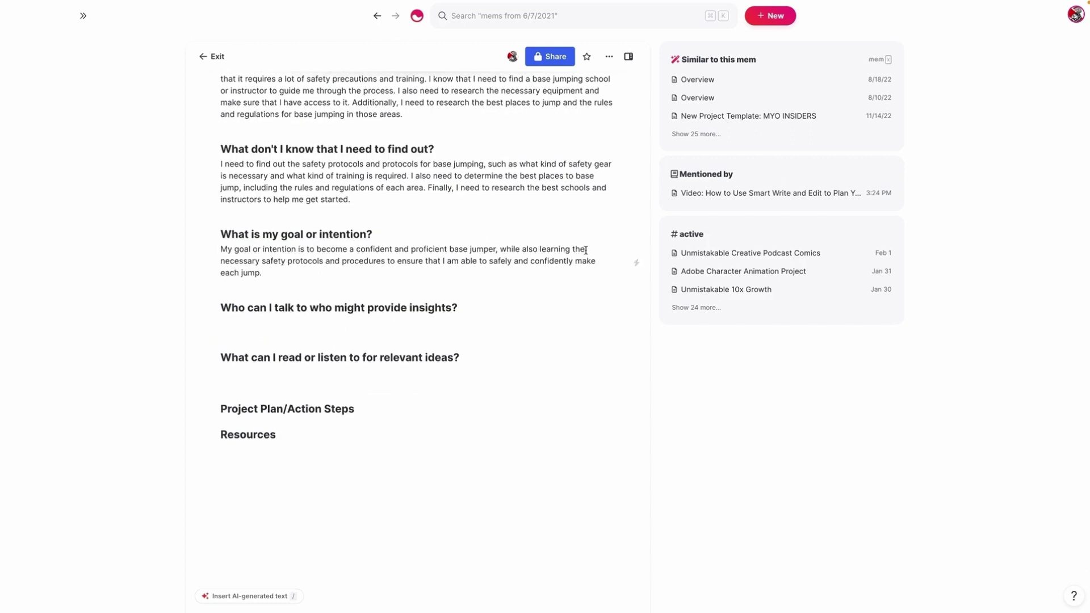
left_click(259, 326)
key("Return")
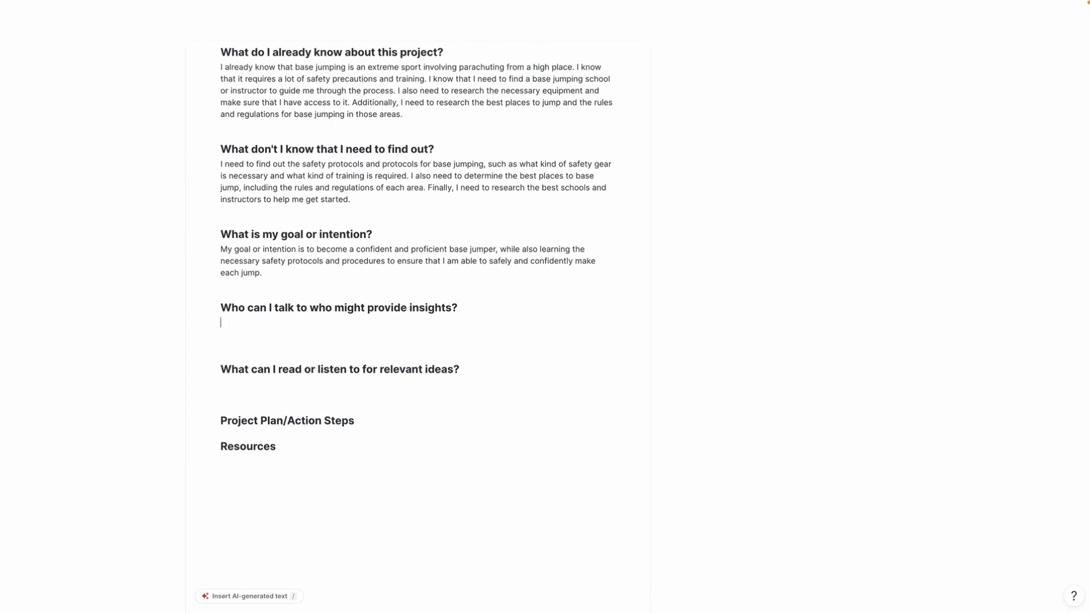
type("/g")
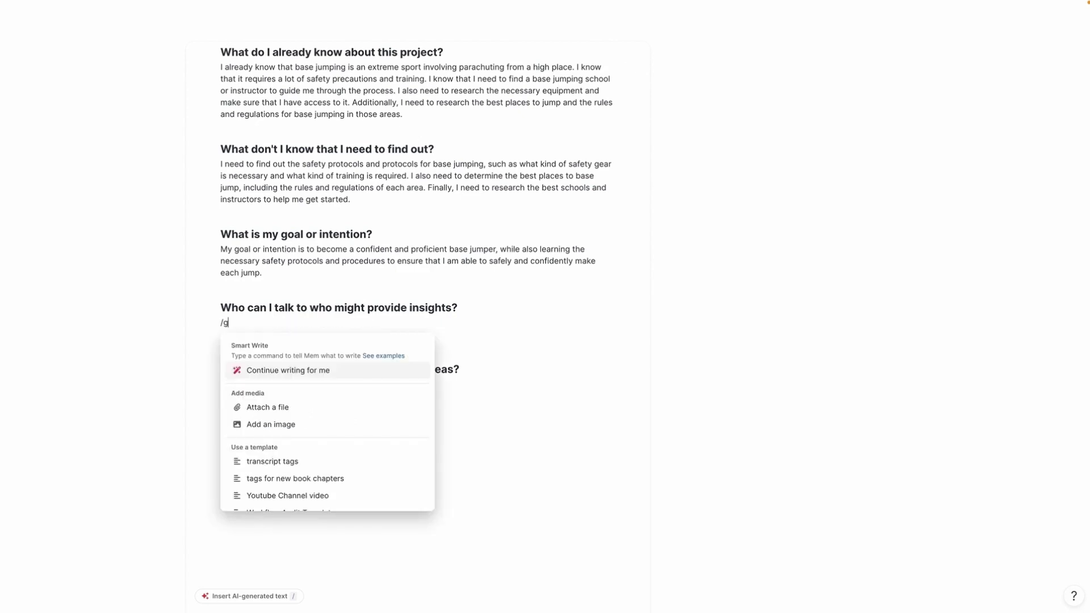
type("enerate a bulleted list")
key("Return")
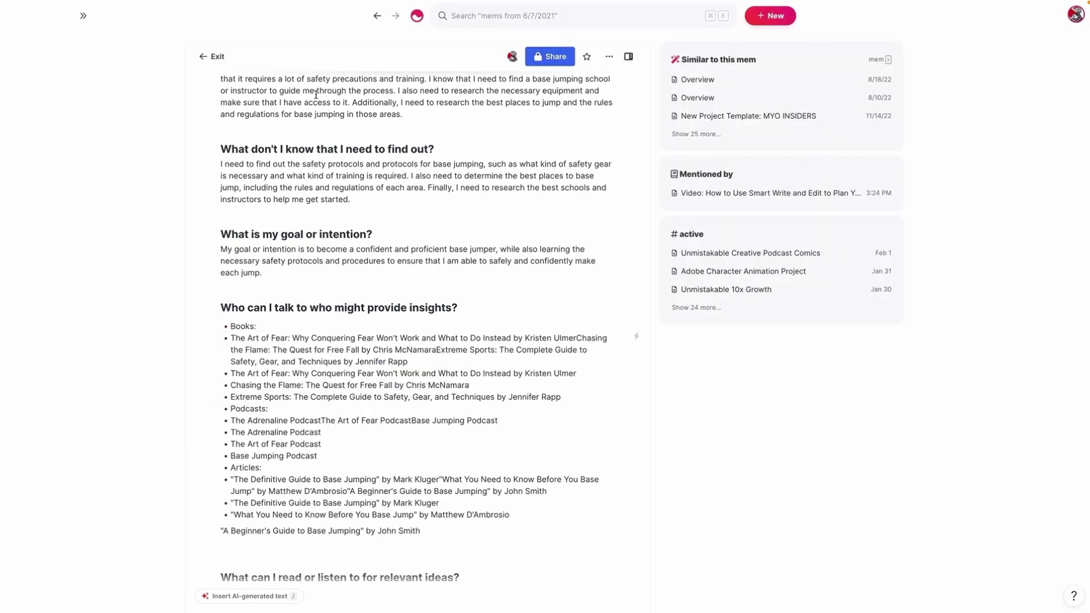
- Make the loose "A Beginner's Guide to Base Jumping" line the last bullet of the generated list and remove its opening quotation mark
scroll(419, 281, "down", 3)
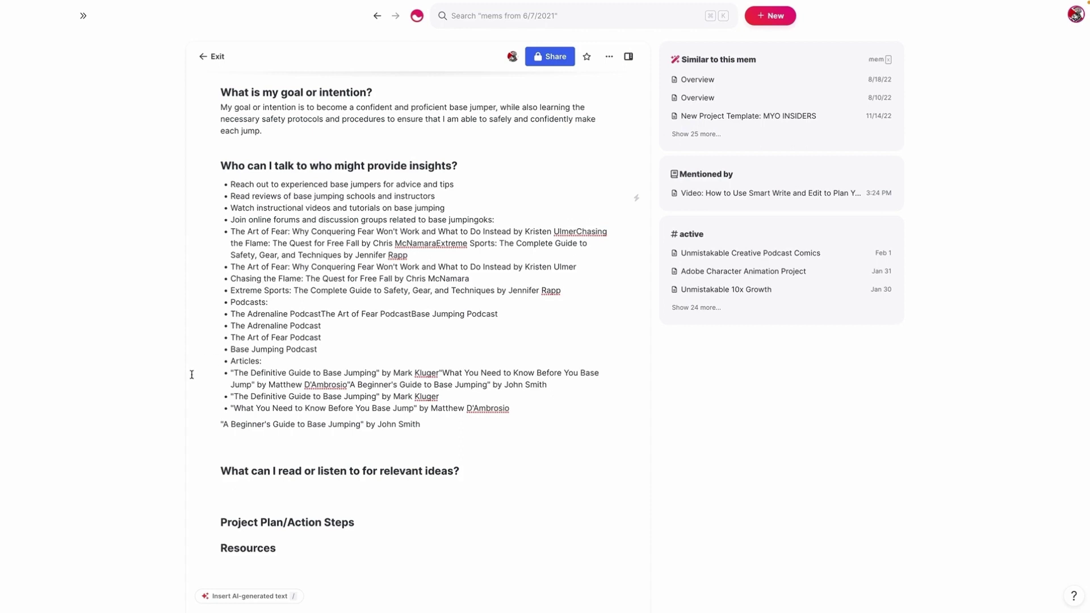
left_click(217, 426)
left_click(221, 423)
key("Delete")
key("BackSpace")
key("Return")
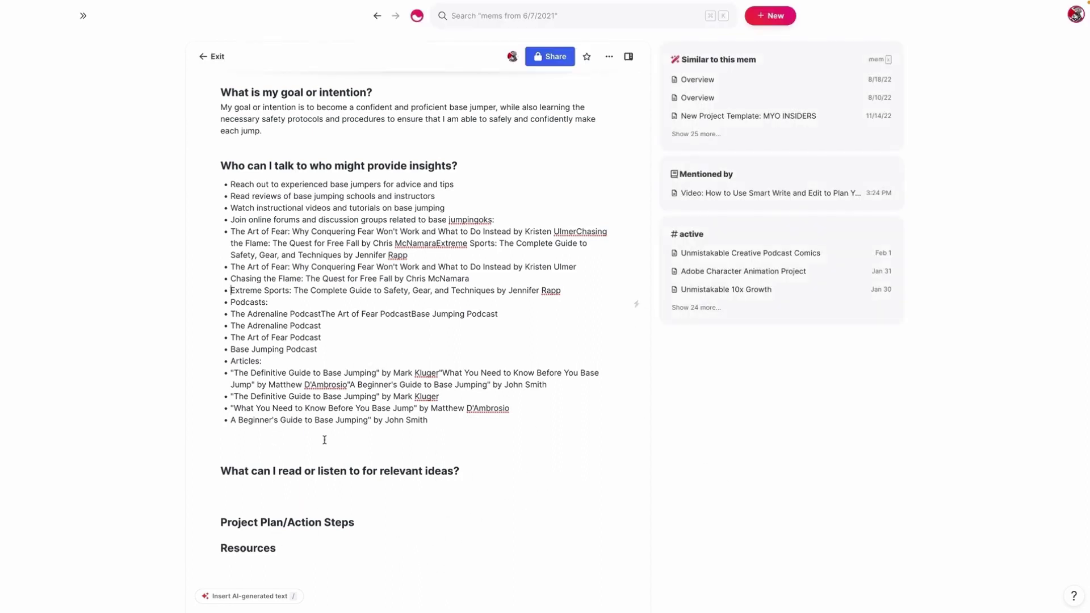
- Move the podcast and article entries from the insights list to the area below the Resources heading
scroll(378, 431, "down", 1)
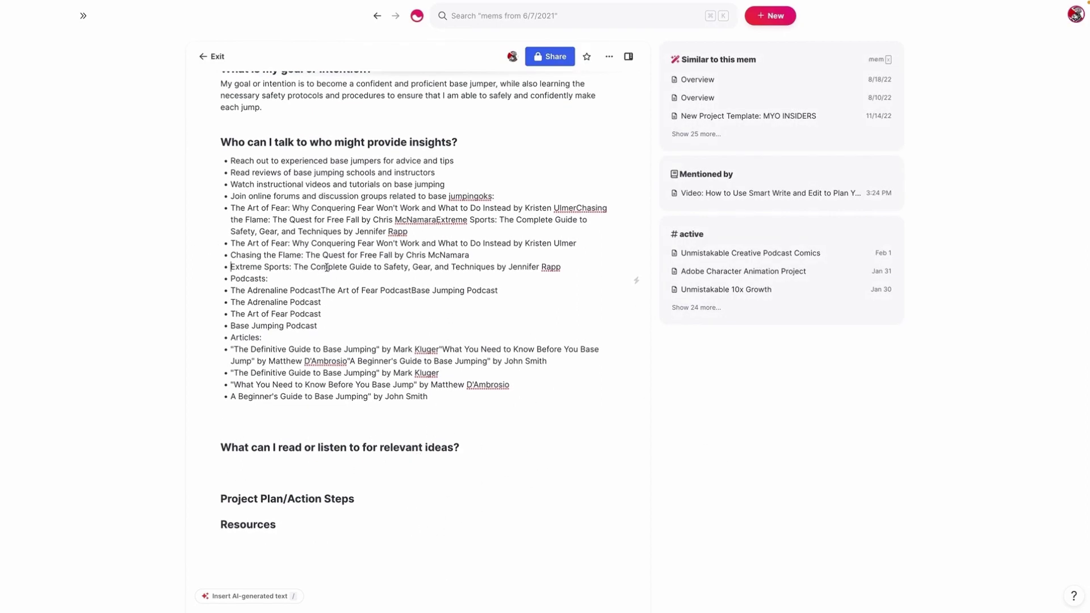
scroll(288, 256, "down", 1)
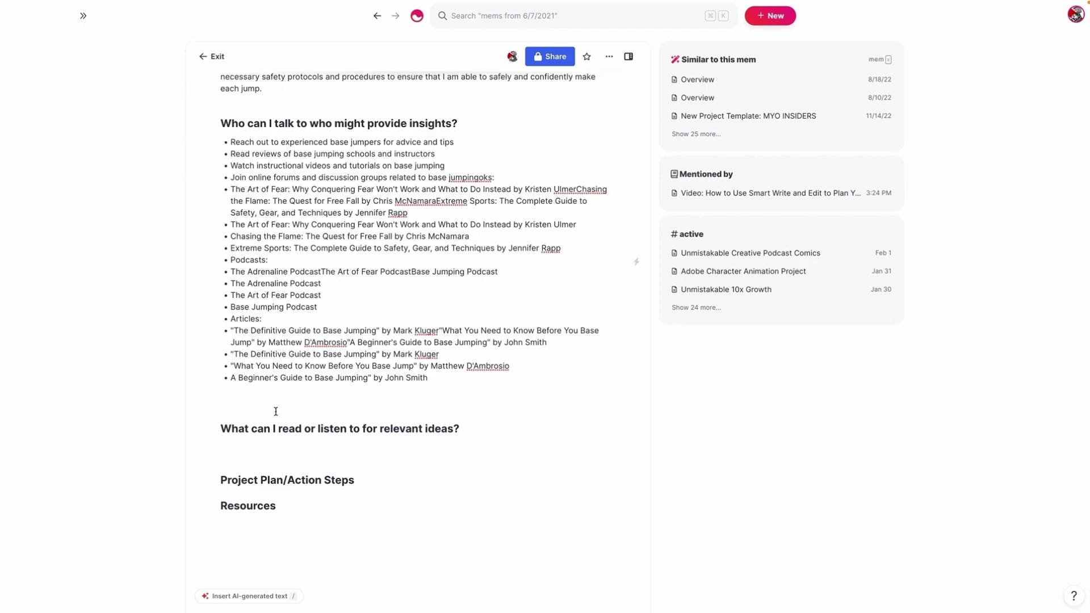
left_click_drag(430, 378, 222, 263)
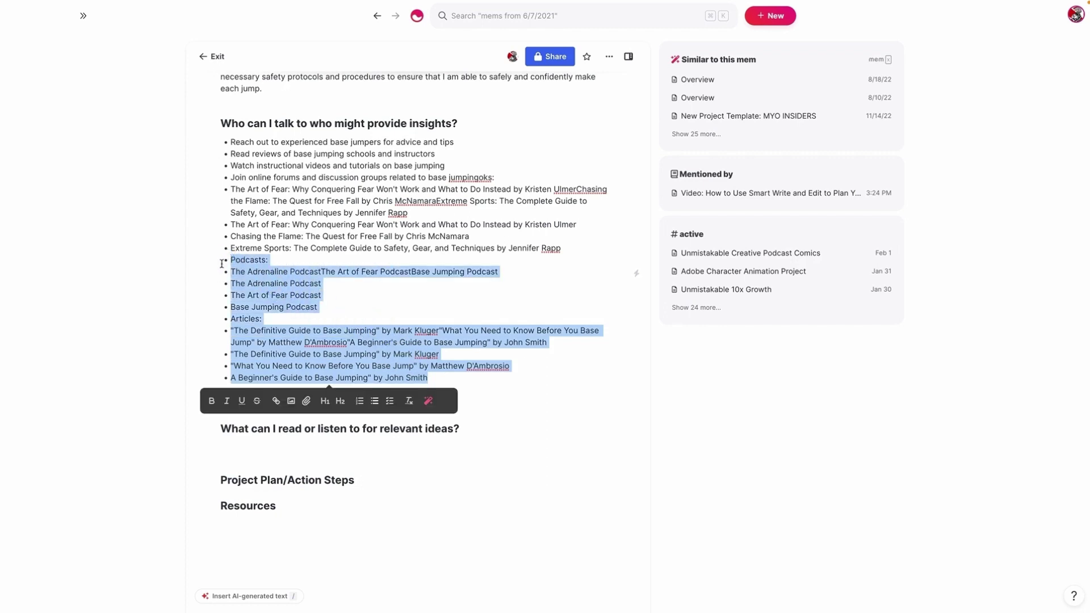
key("super+x")
key("alt+space")
key("super+v")
key("Escape")
key("super+v")
- Turn the "Podcasts:" and "Articles:" lines under Resources into headings above their bullet lists
left_click(227, 422)
key("BackSpace")
type("#")
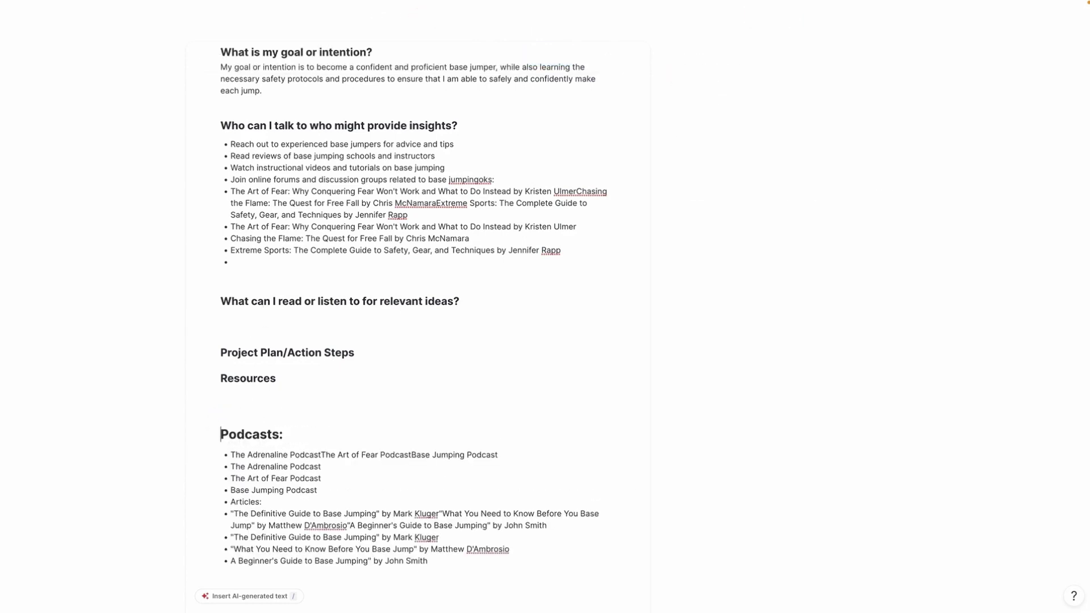
key("BackSpace")
type("#")
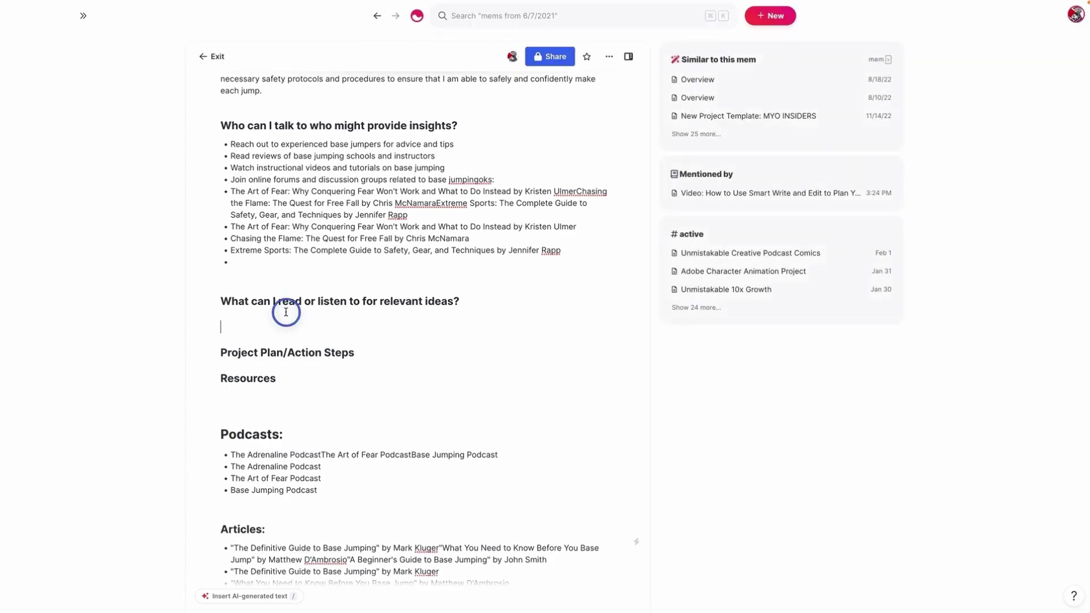
- Delete the heading "What can I read or listen to for relevant ideas?" and cut the book entries from the insights list
triple_click(301, 297)
key("BackSpace")
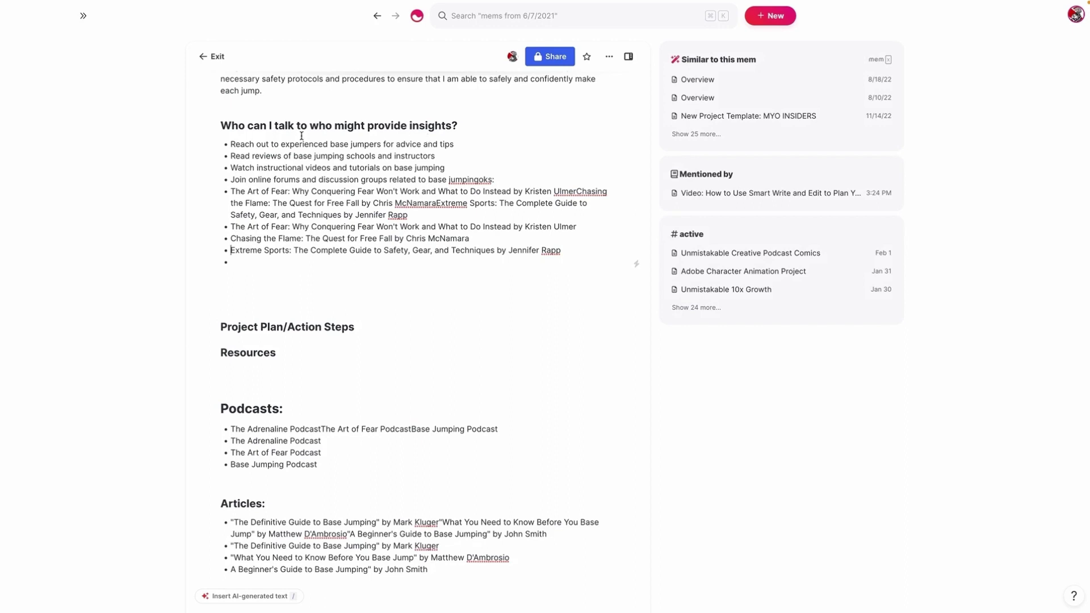
left_click_drag(290, 256, 226, 197)
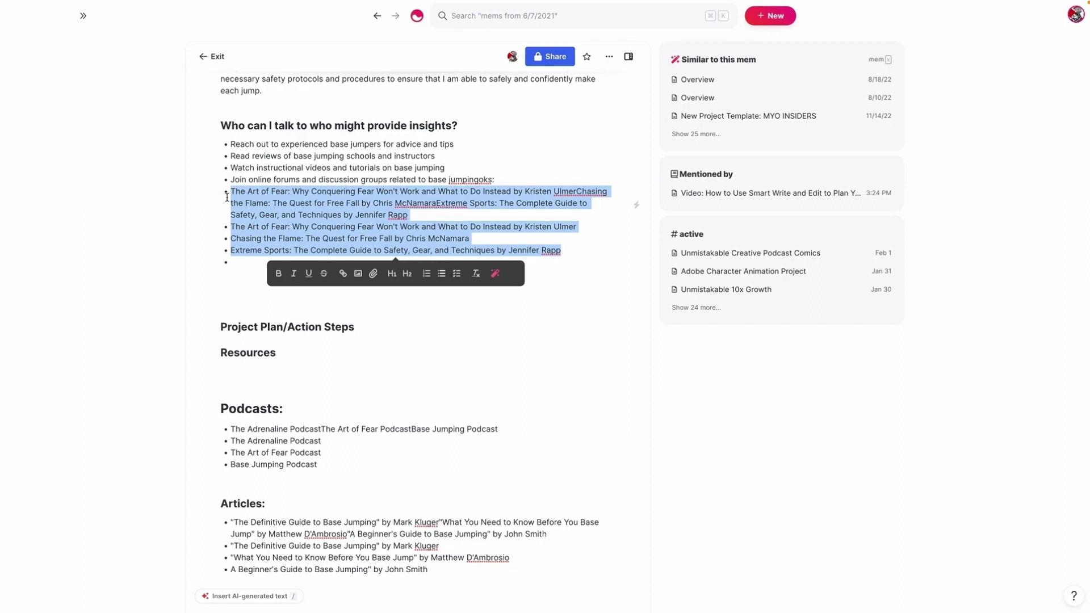
key("BackSpace")
- Add a "Books" heading between the podcast list and Articles, and paste the cut book entries beneath it
left_click(270, 402)
key("Return")
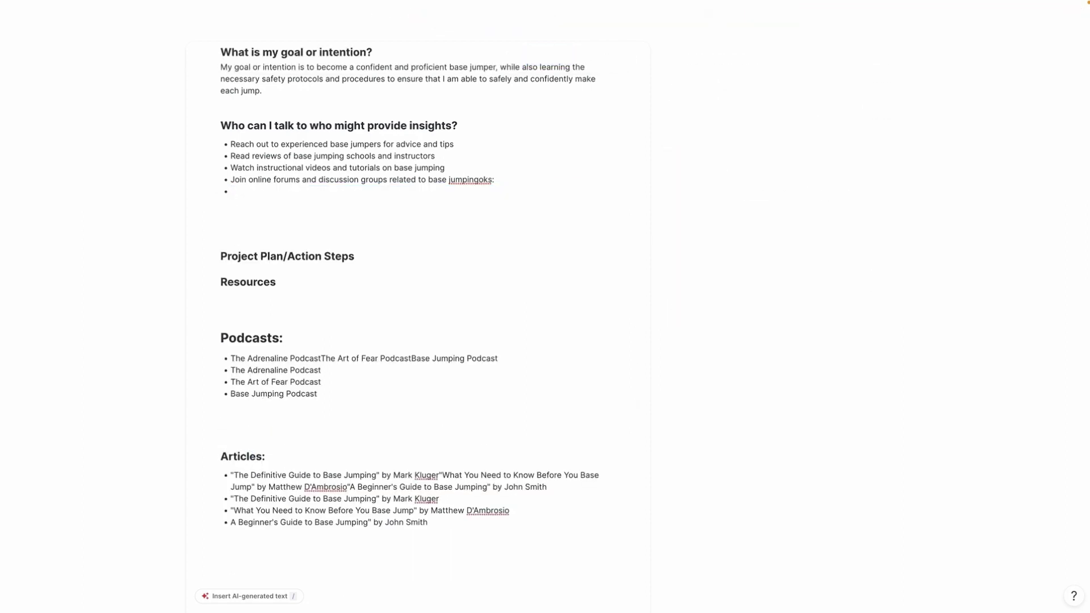
key("Return")
type("Book")
key("BackSpace")
key("BackSpace")
key("BackSpace")
key("BackSpace")
key("BackSpace")
type("Books")
key("Return")
key("ctrl+v")
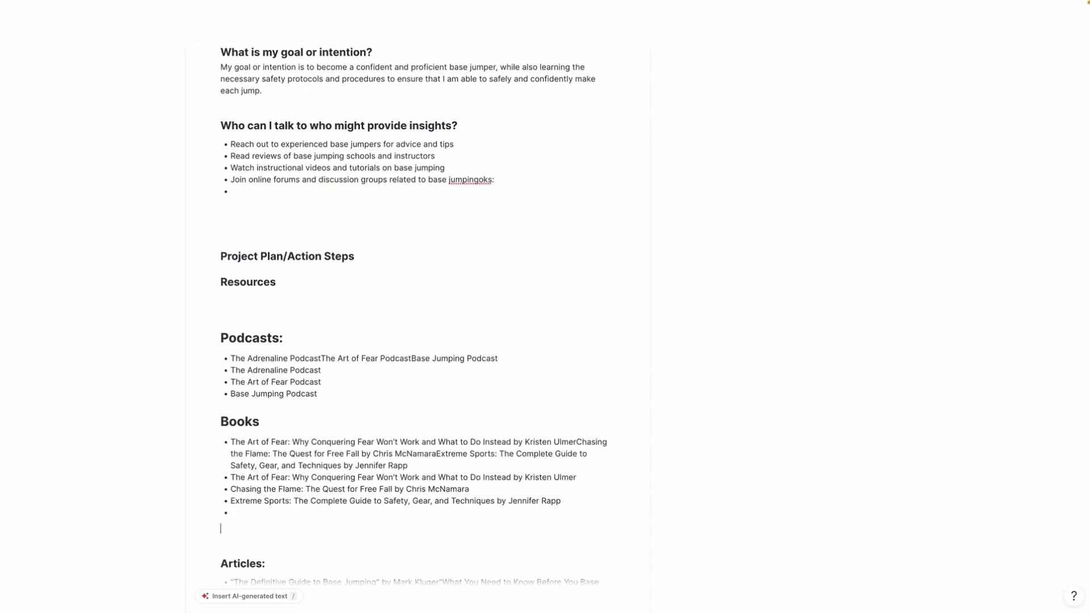
- Run Smart Edit on the Books entries with the instruction "convert to bulleted list" and replace the original text with the result
left_click_drag(559, 502, 214, 438)
left_click(495, 523)
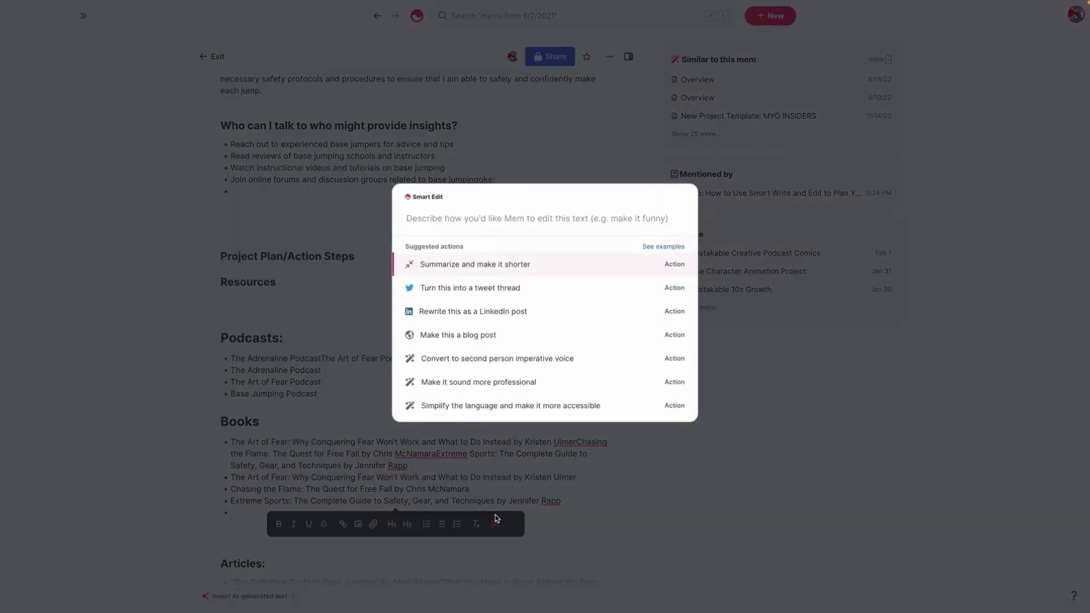
type("conver to")
key("BackSpace")
key("BackSpace")
type("t b")
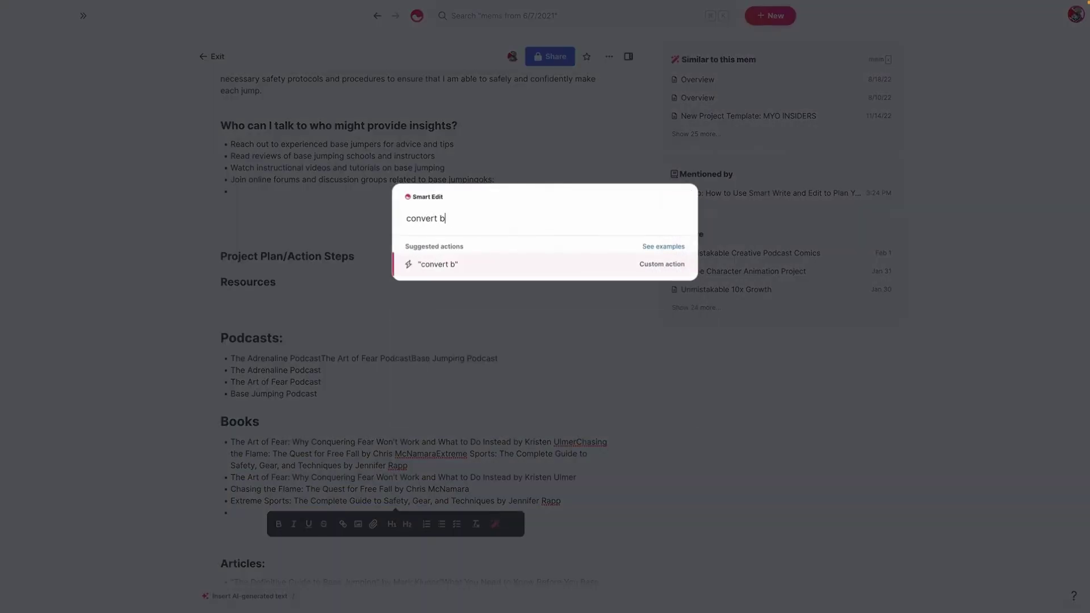
key("BackSpace")
type("to bulleted lis")
type("t")
key("Return")
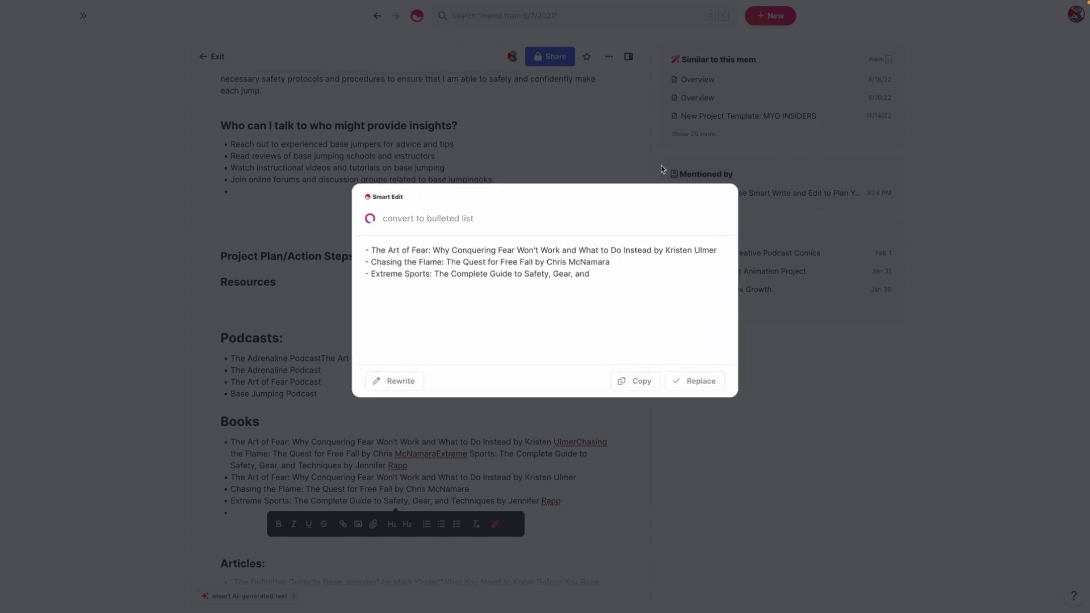
left_click(694, 380)
- Delete the run-on text "Base Jumping Podcast" from the first bullet under Podcasts
scroll(368, 377, "down", 3)
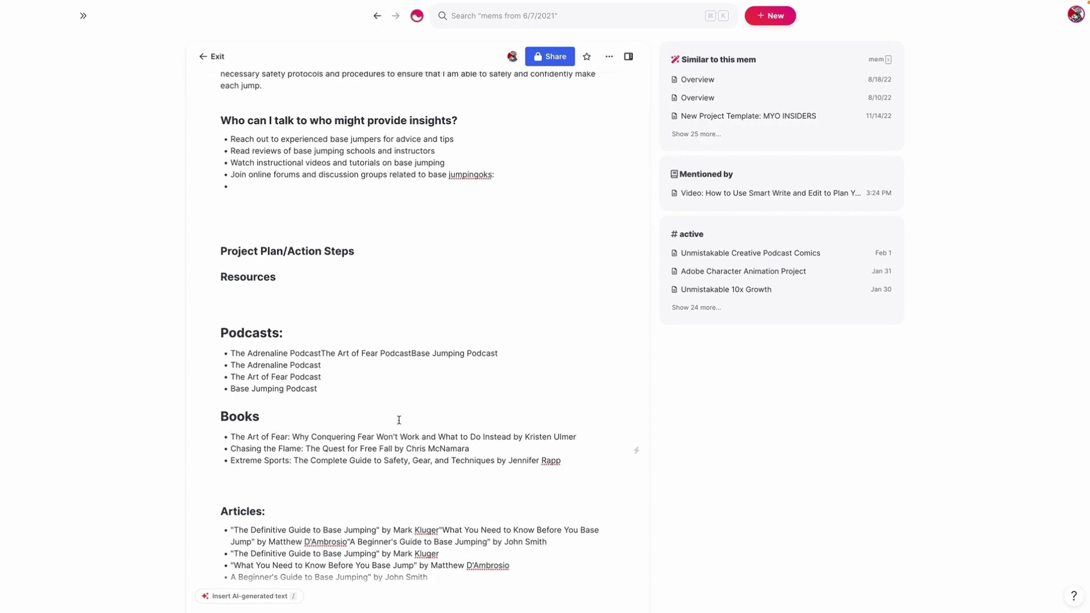
scroll(392, 415, "up", 1)
left_click(332, 378)
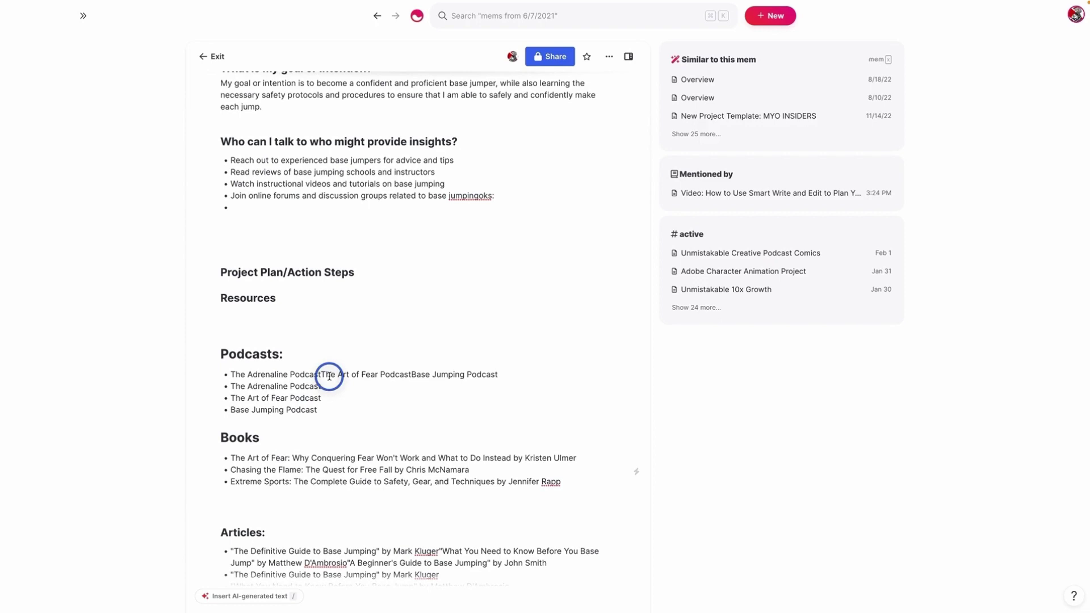
triple_click(451, 372)
left_click(442, 366)
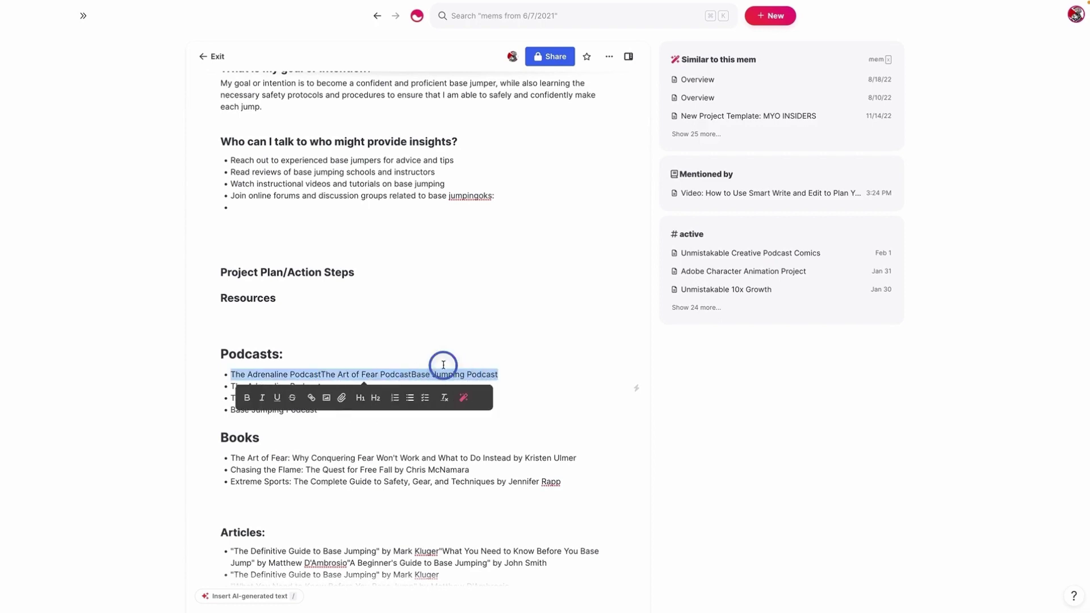
left_click_drag(412, 373, 512, 373)
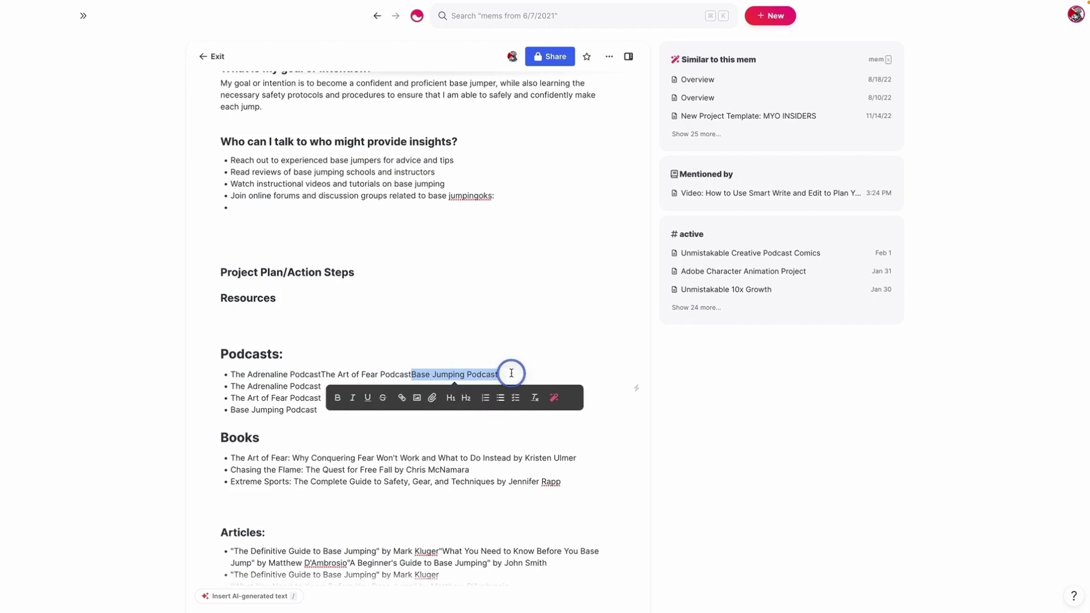
key("BackSpace")
- Add space above the Resources heading, raise it to a larger heading level and close the gap before Podcasts
left_click(277, 298)
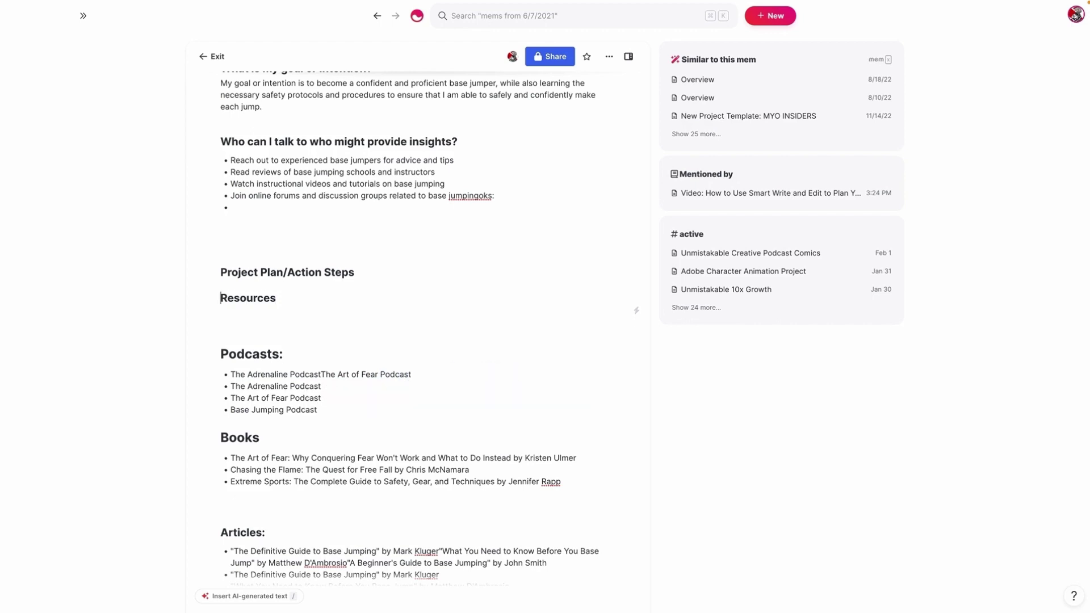
key("Home")
key("Return")
type("###")
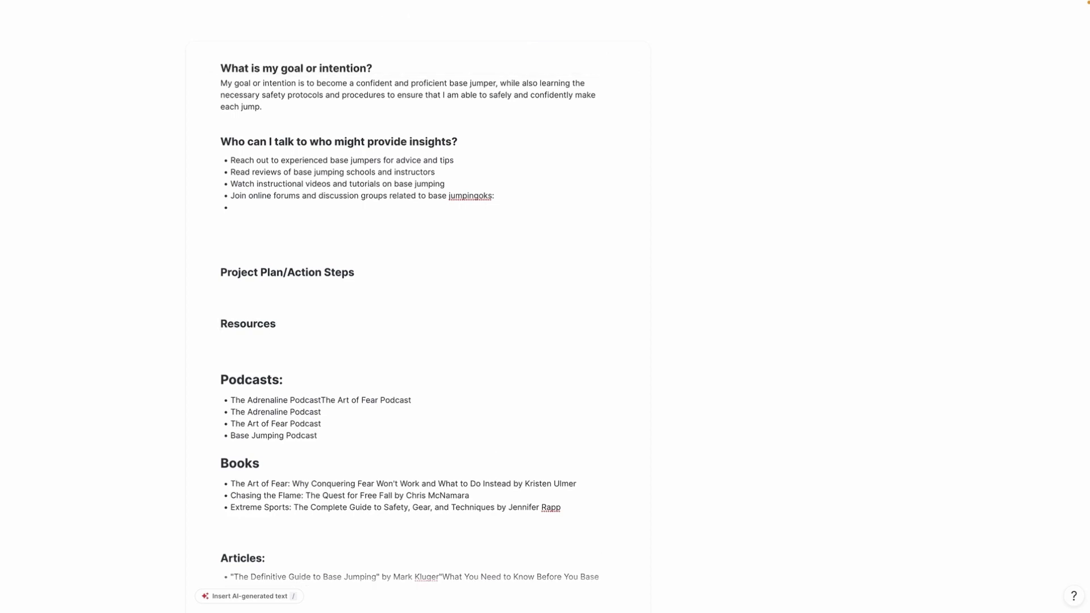
type(" ##")
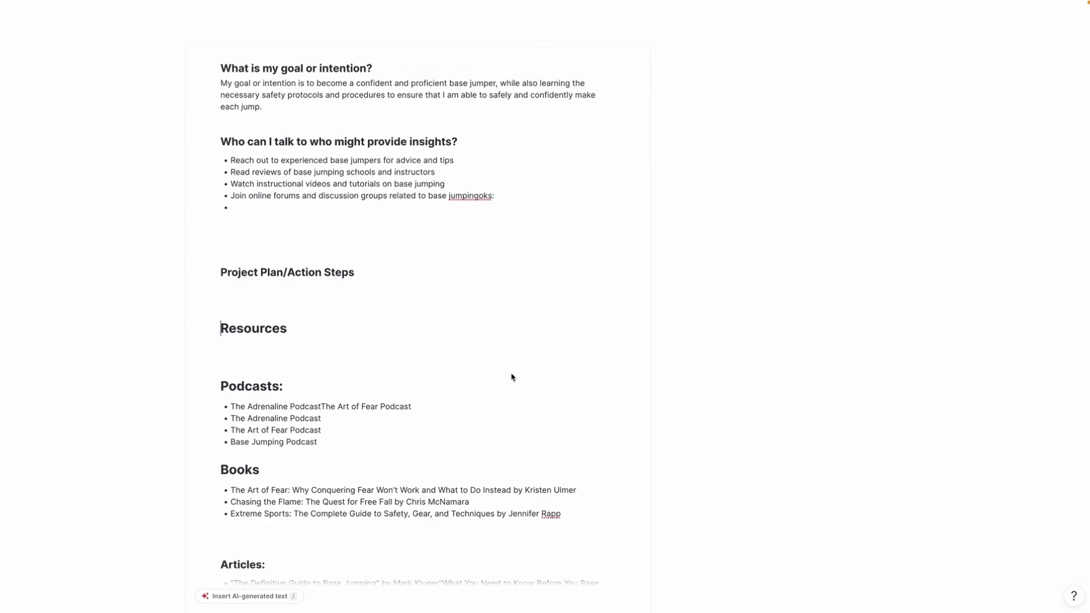
key("BackSpace")
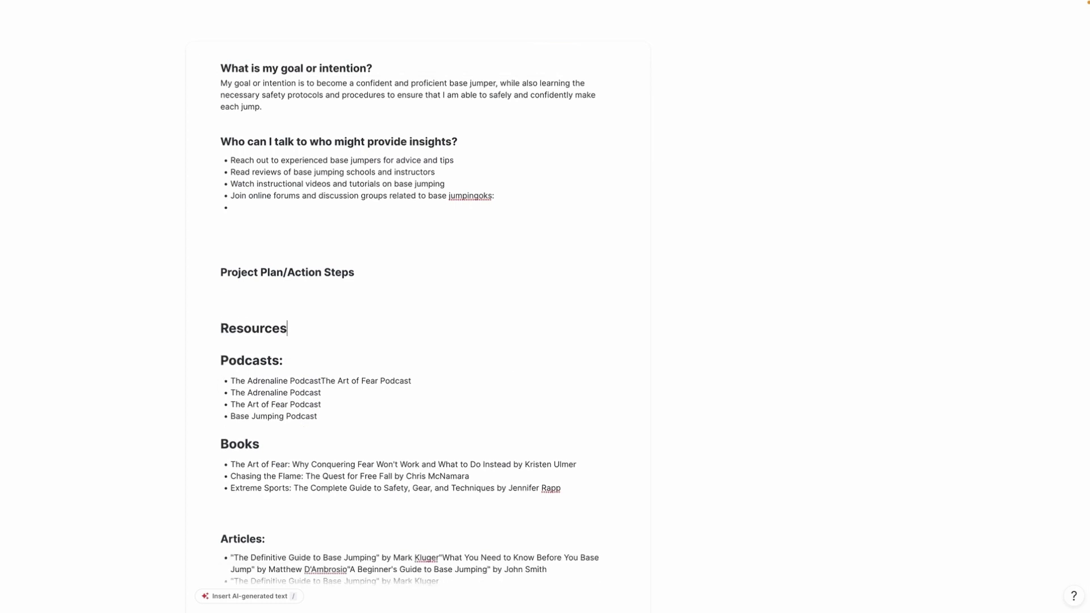
- Insert a horizontal divider above the Resources heading and remove the blank line between them
type("-")
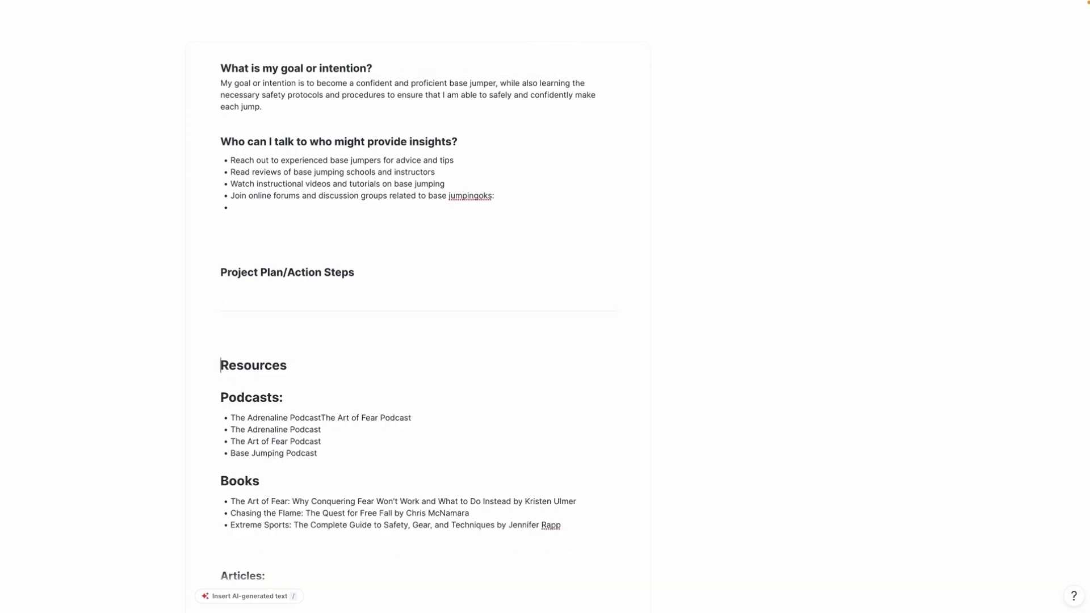
key("BackSpace")
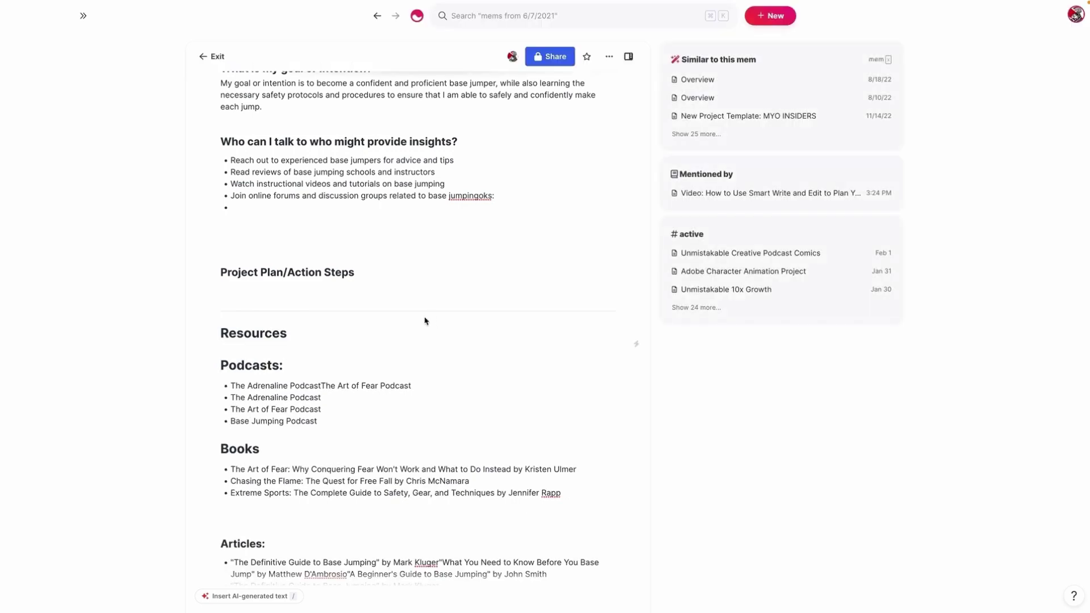
scroll(254, 270, "down", 2)
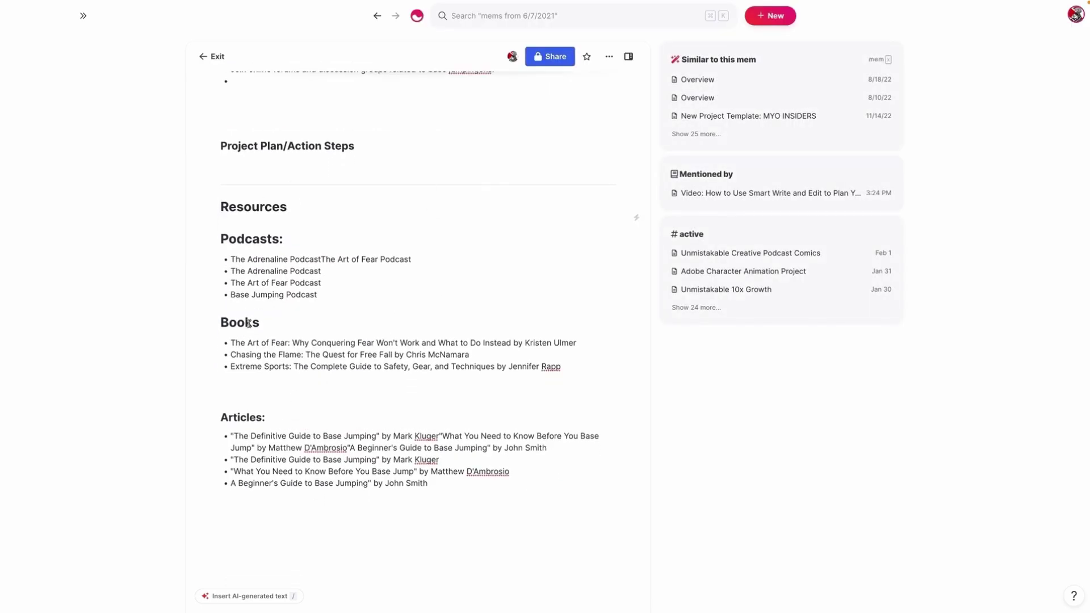
- Move the Project Plan/Action Steps heading from above Resources to below the Articles list, removing the blank lines at its old place
scroll(248, 324, "up", 2)
left_click(247, 211)
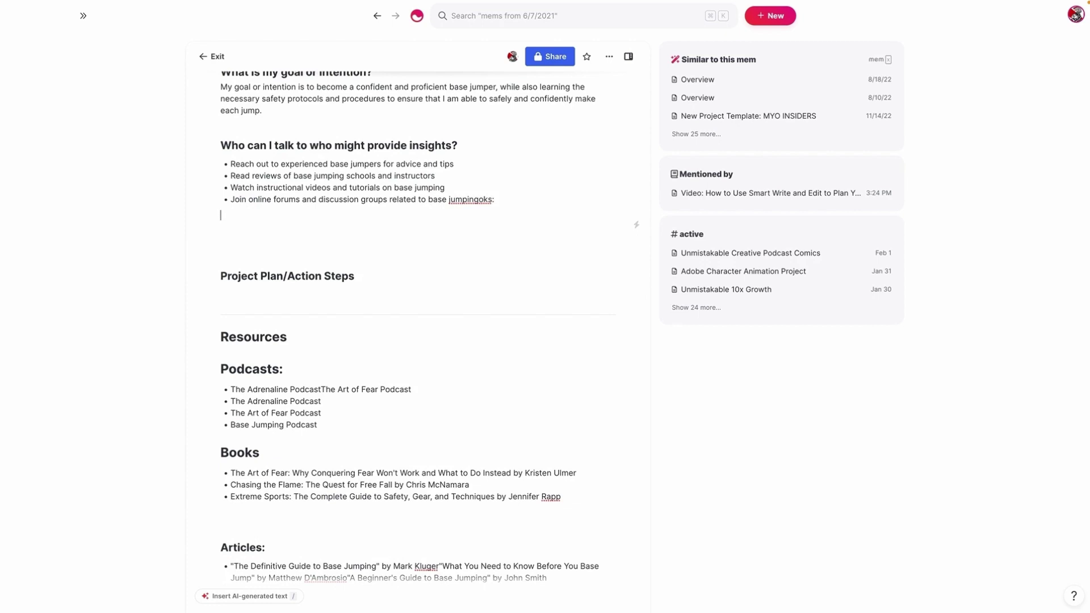
triple_click(290, 269)
key("ctrl+c")
key("BackSpace")
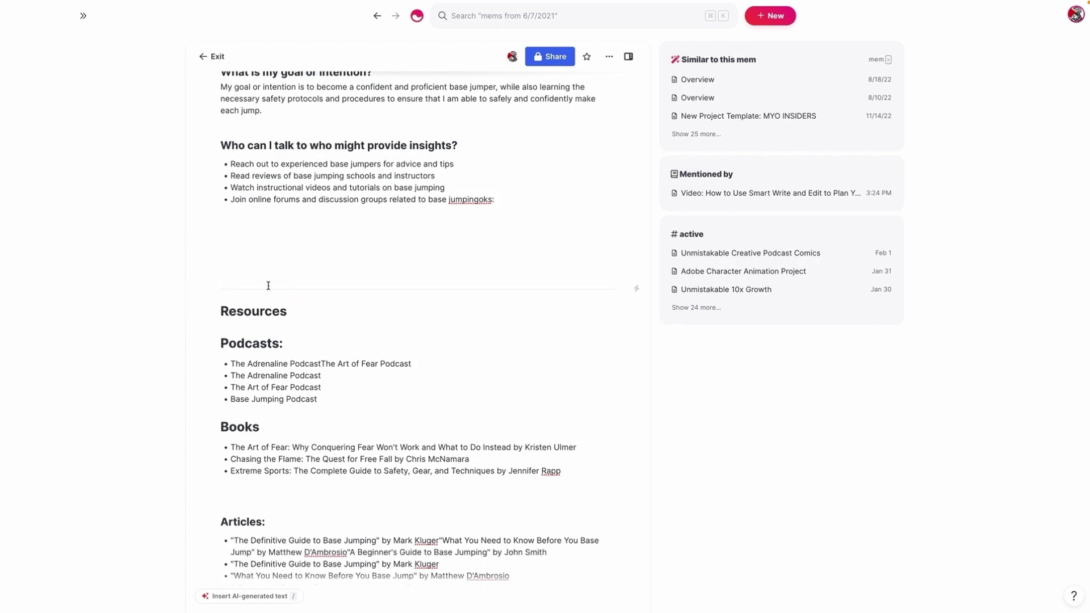
key("BackSpace")
key("BackSpace")
key("BackSpace")
key("BackSpace")
key("BackSpace")
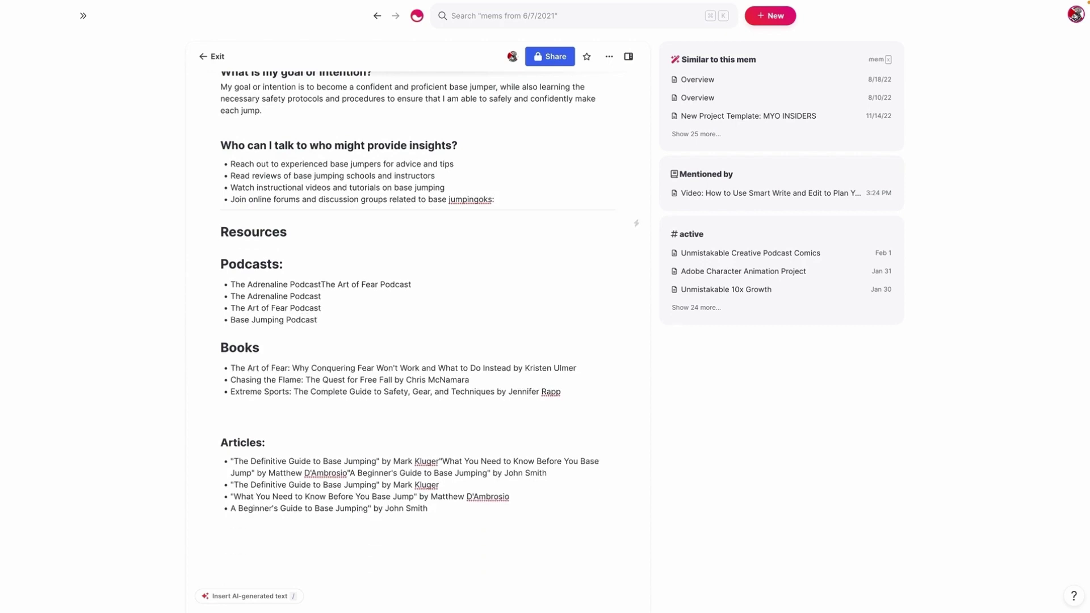
scroll(355, 275, "down", 2)
left_click(319, 435)
key("ctrl+v")
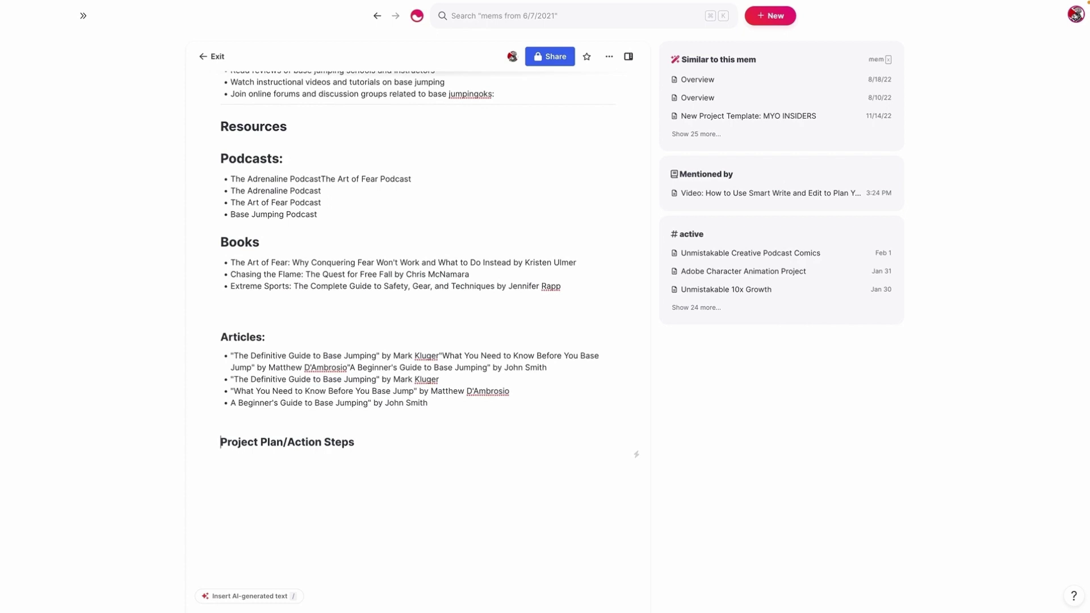
- Run Smart Write under Project Plan/Action Steps with the prompt "generate a plan to let me do my first jump 2 months from now"
key("Return")
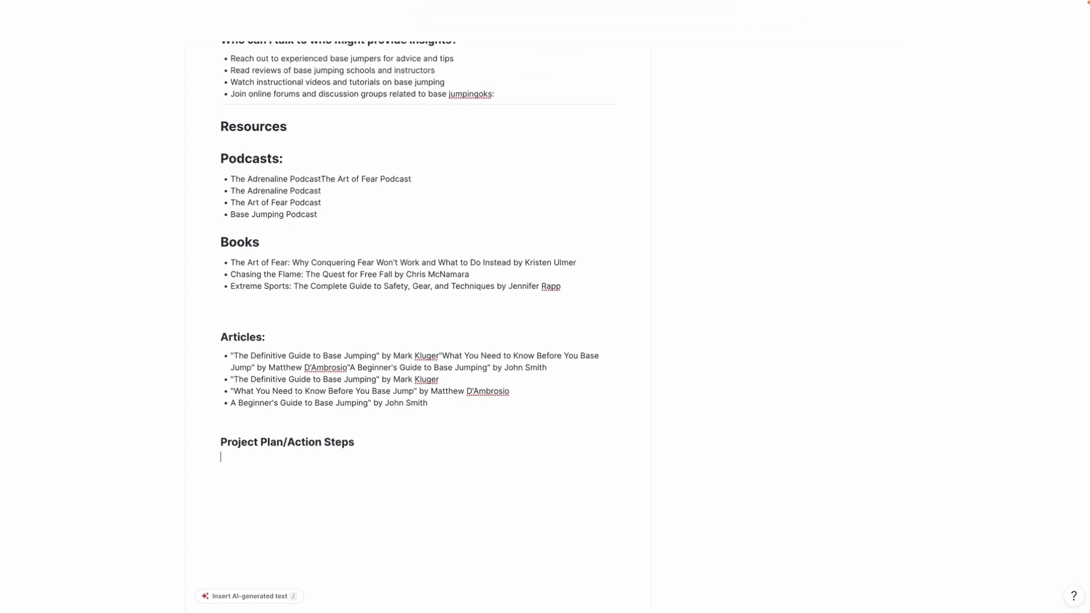
type("/")
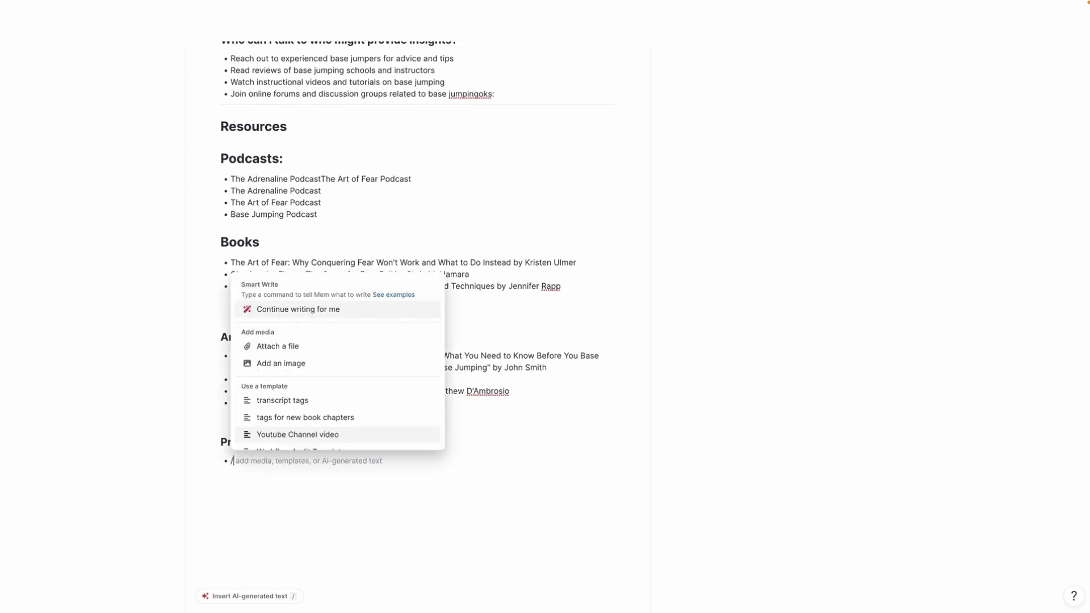
type("generate ")
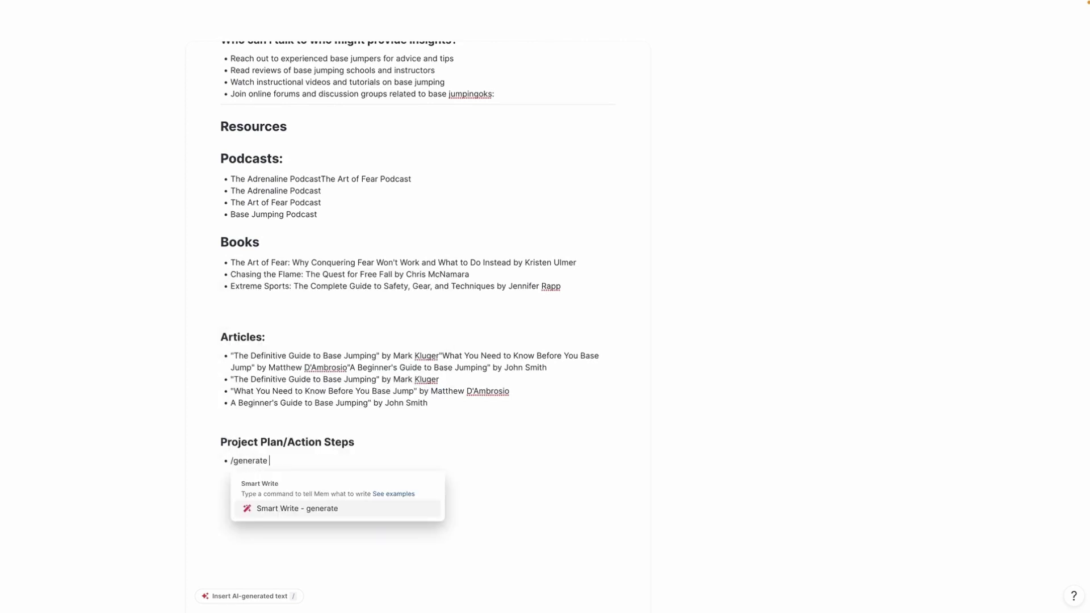
type("a plan to lete")
key("BackSpace")
type("me")
type("firs")
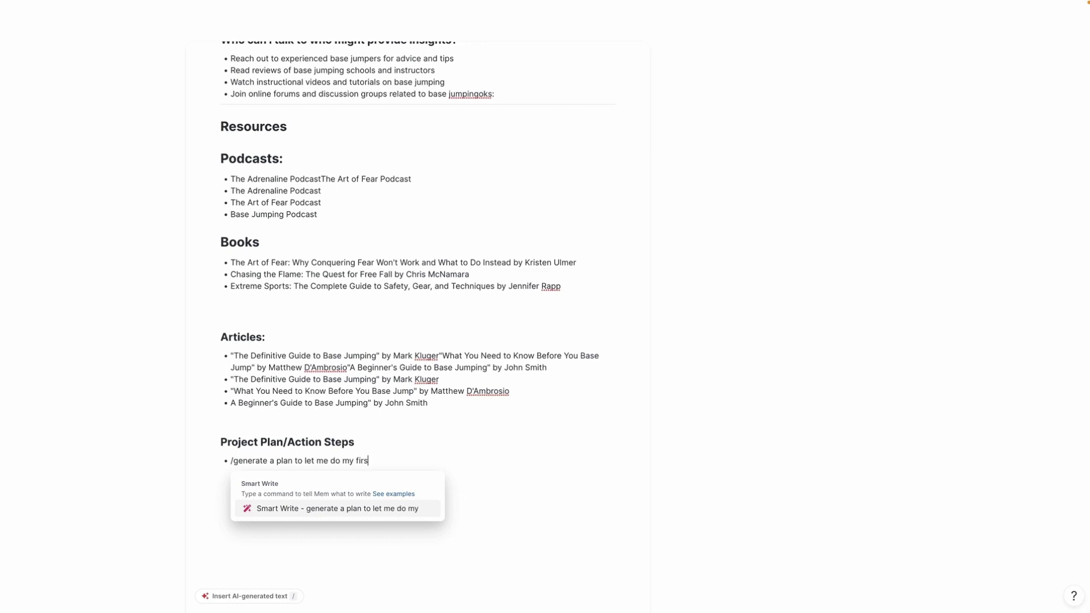
type("t hummp 2 months from now")
key("Return")
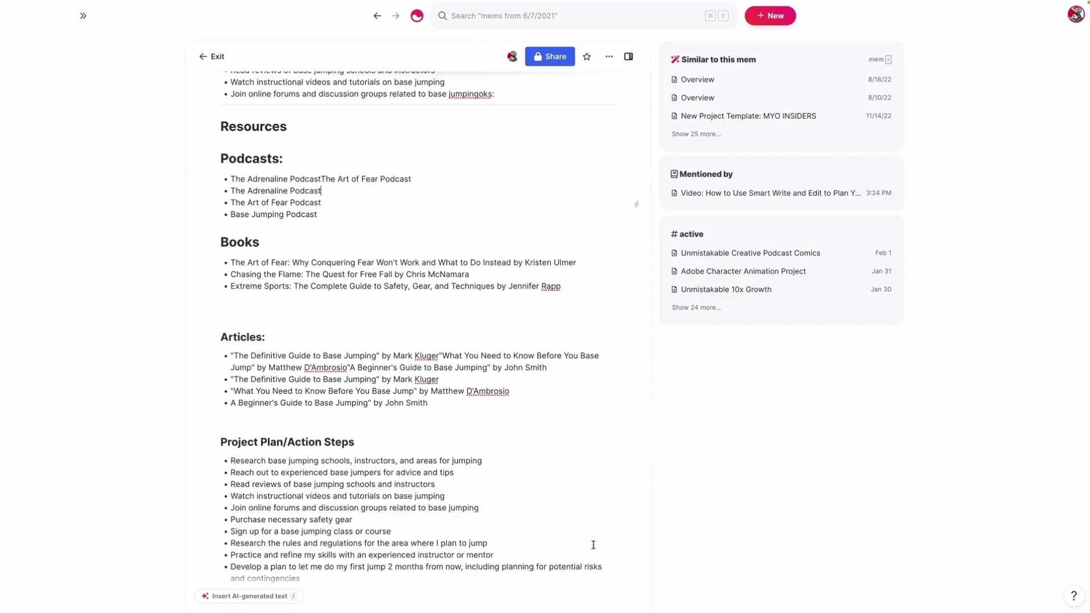
- Review the generated action steps and the rest of the base jumping project plan from overview to resources
scroll(418, 328, "down", 5)
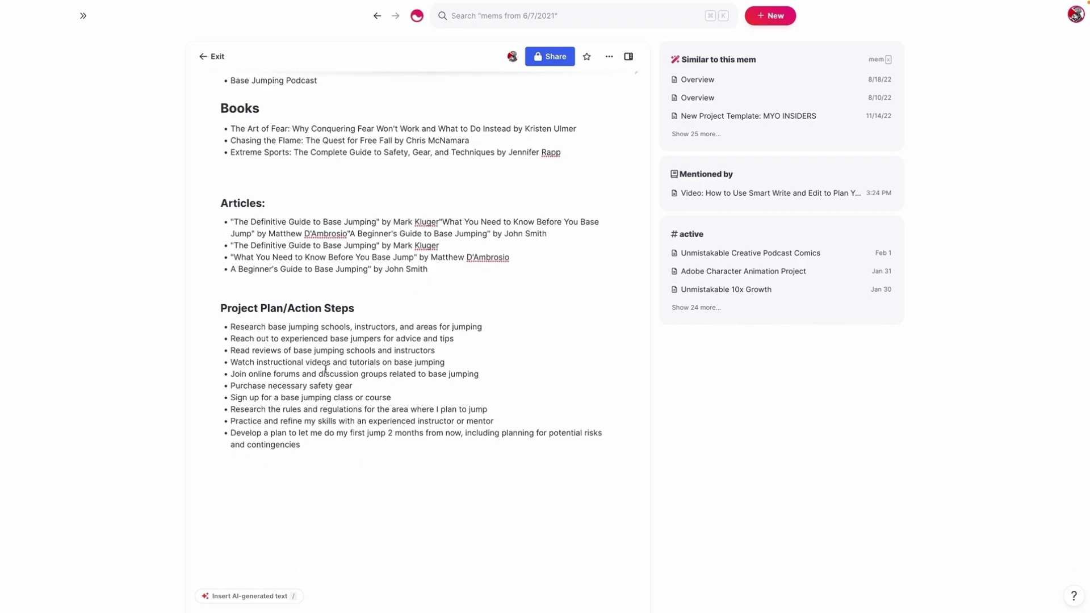
scroll(353, 391, "up", 1)
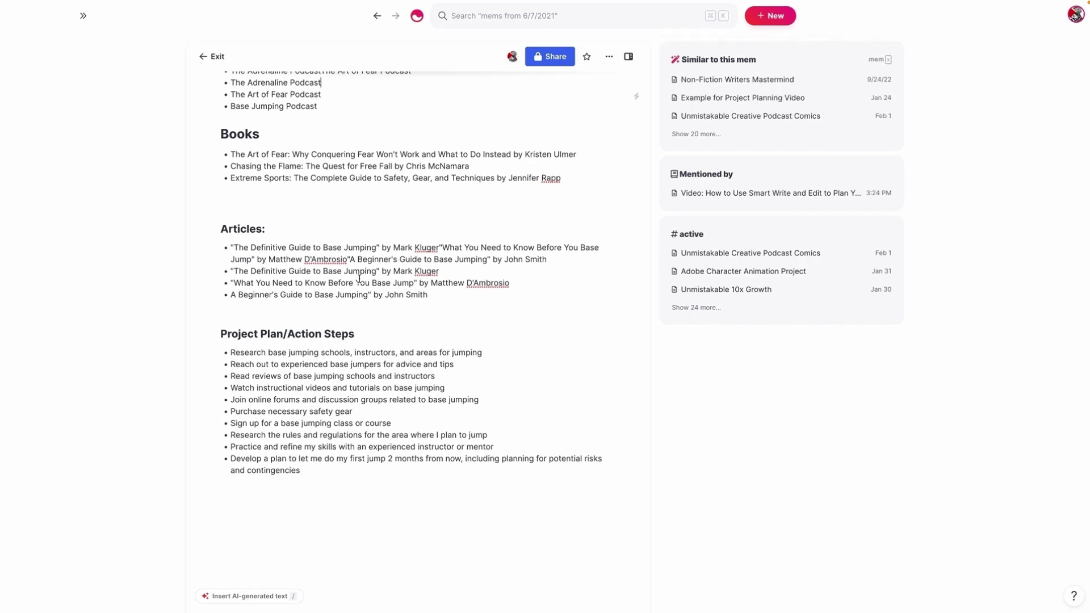
scroll(359, 278, "up", 4)
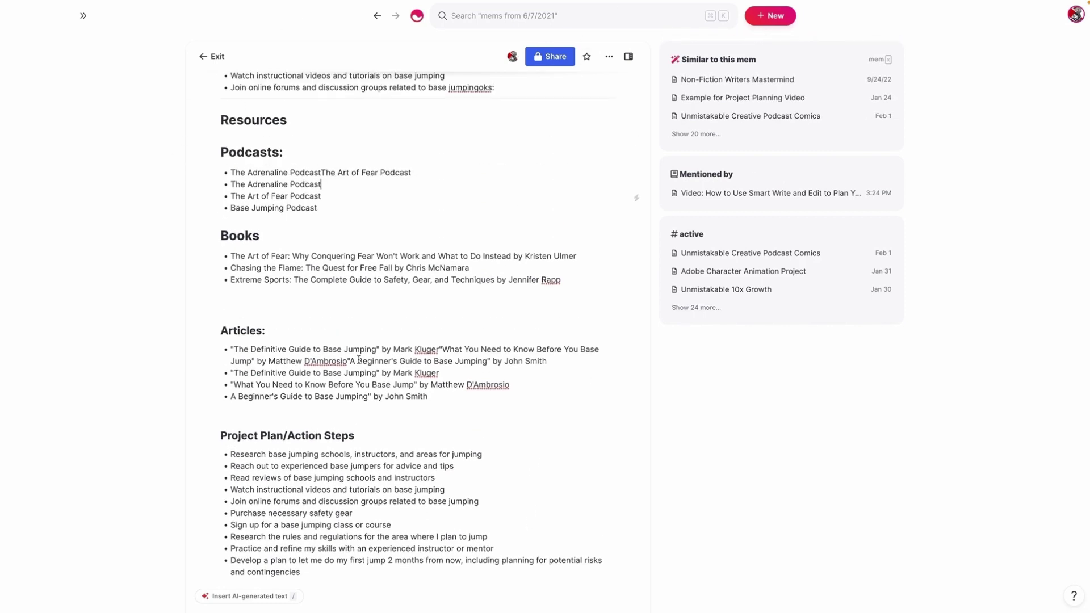
scroll(359, 359, "up", 5)
scroll(371, 341, "up", 7)
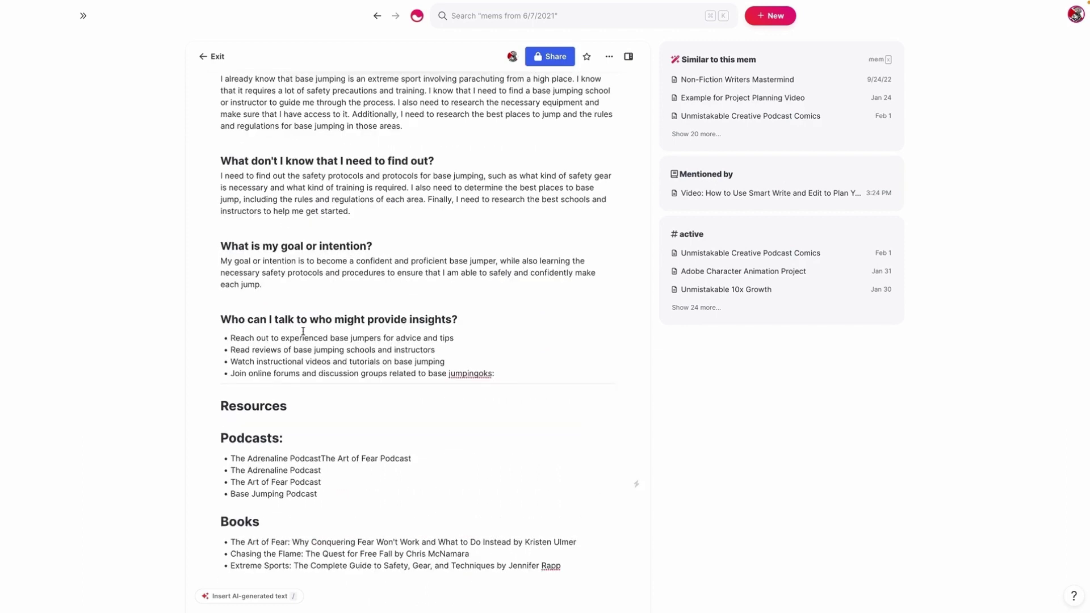
scroll(464, 281, "up", 1)
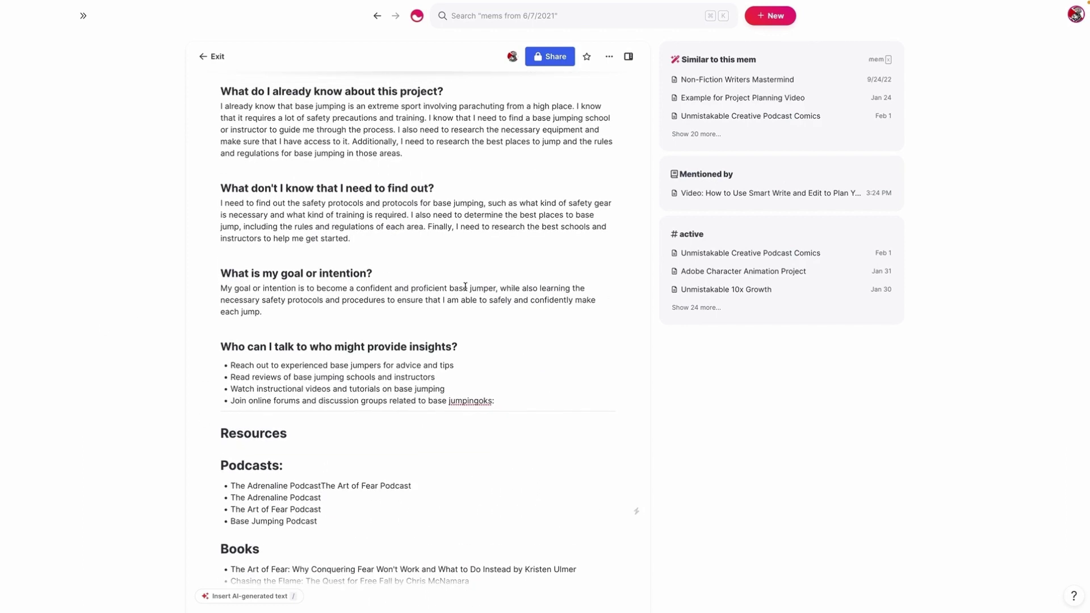
scroll(466, 290, "up", 12)
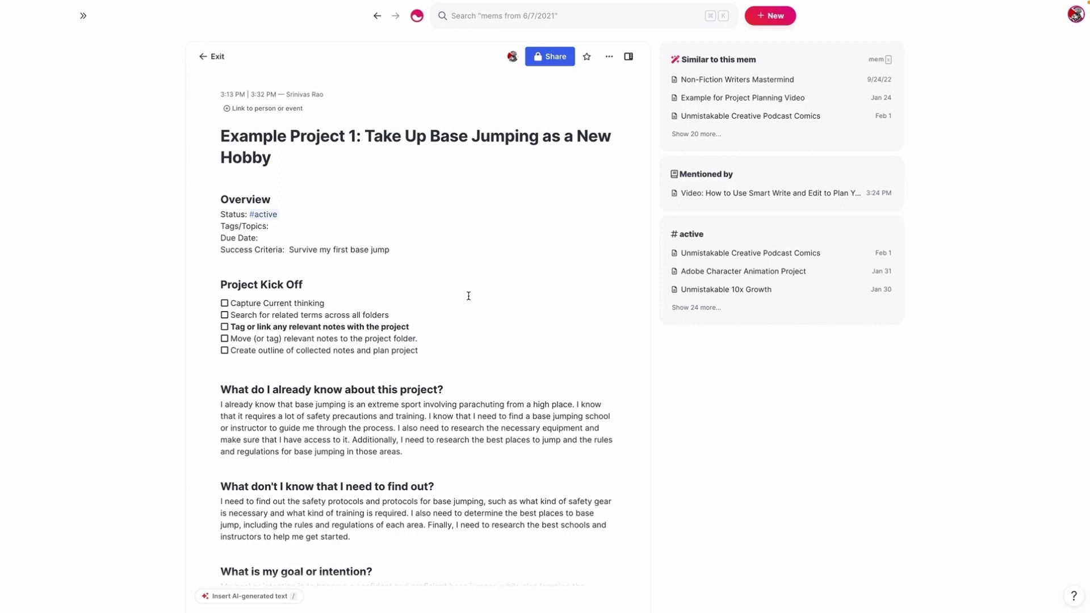
scroll(469, 296, "down", 13)
scroll(429, 238, "down", 14)
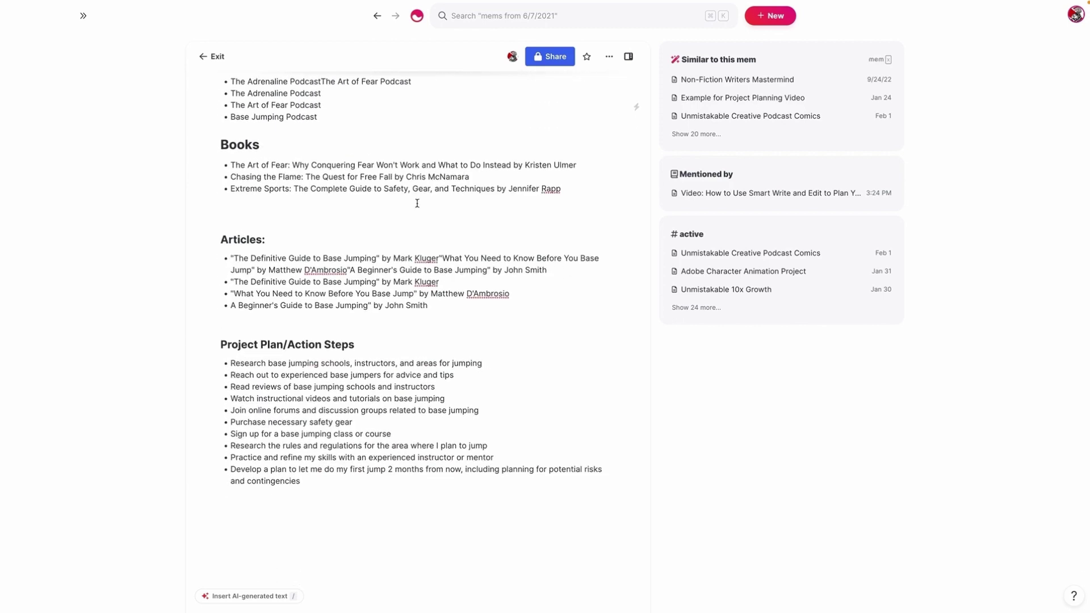
scroll(377, 279, "up", 6)
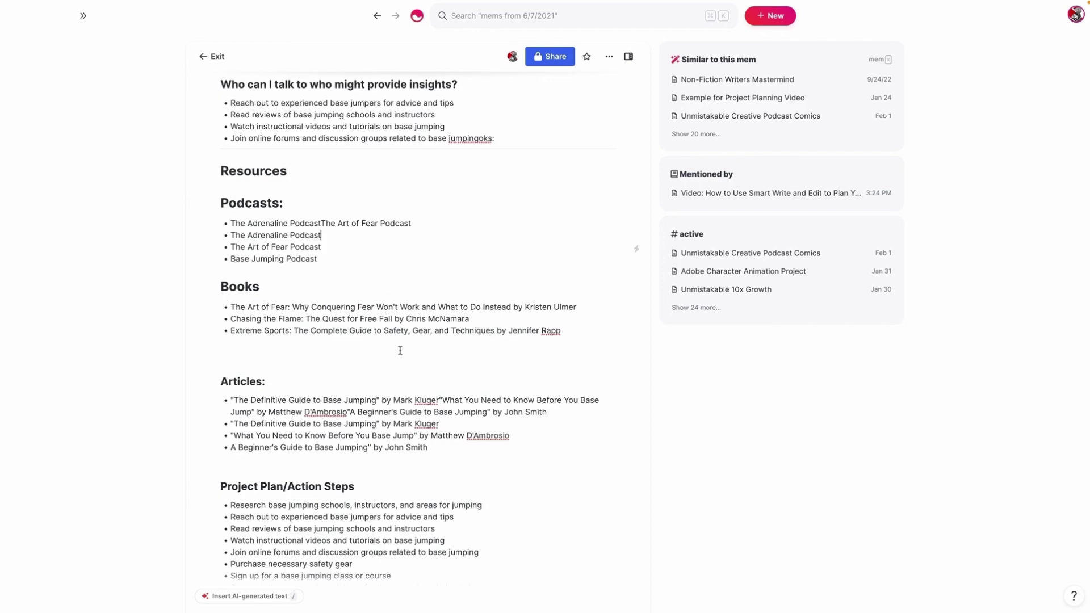
scroll(400, 350, "up", 4)
scroll(412, 433, "down", 10)
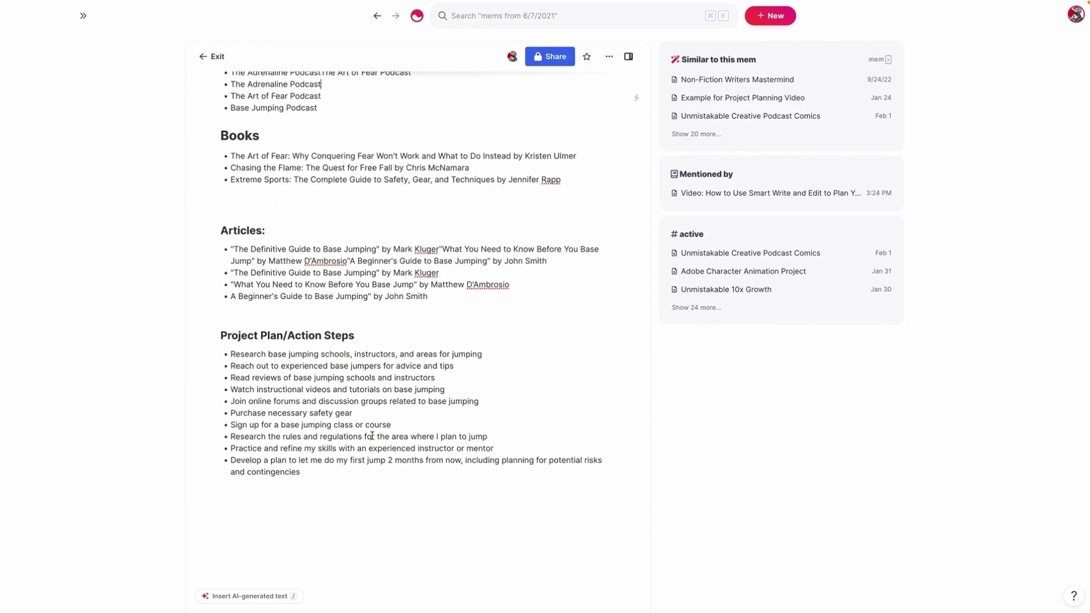
scroll(372, 436, "up", 10)
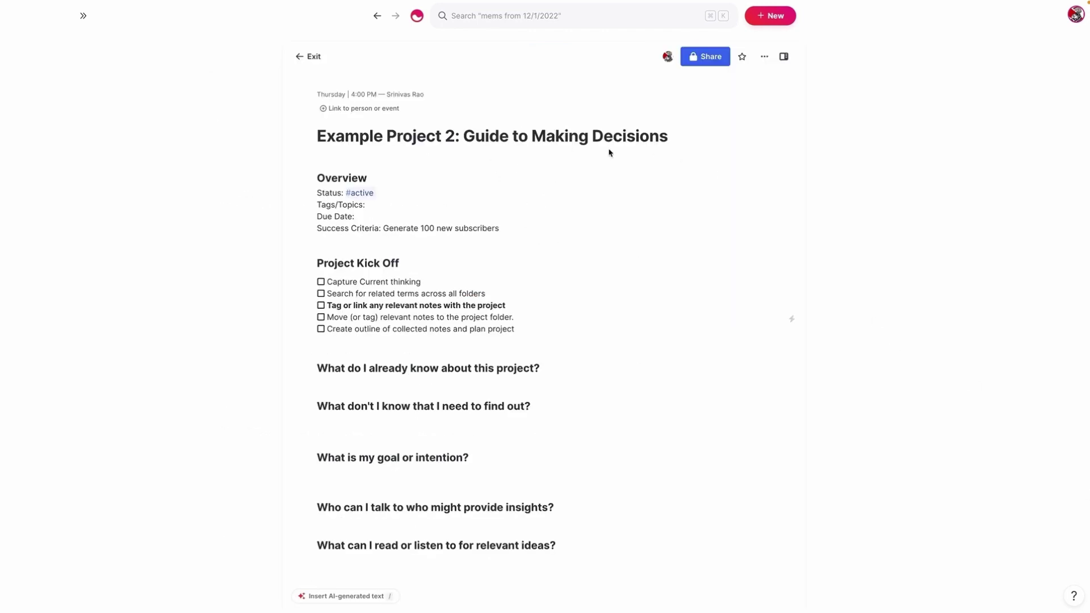
- Look over the overview, success criteria and empty question headings of the Example Project 2: Guide to Making Decisions note
scroll(572, 182, "down", 1)
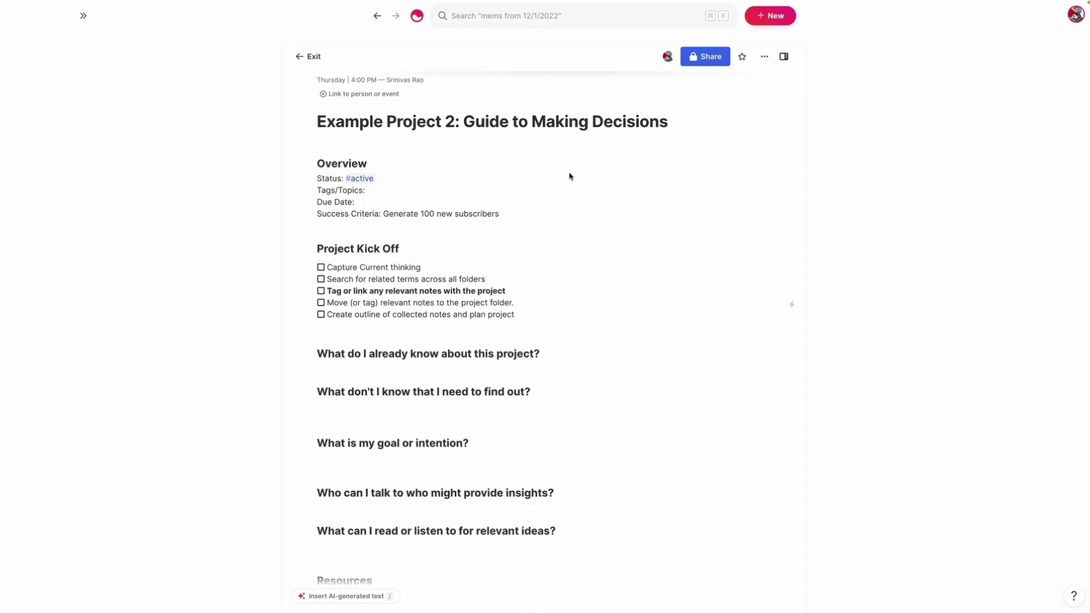
scroll(570, 176, "down", 1)
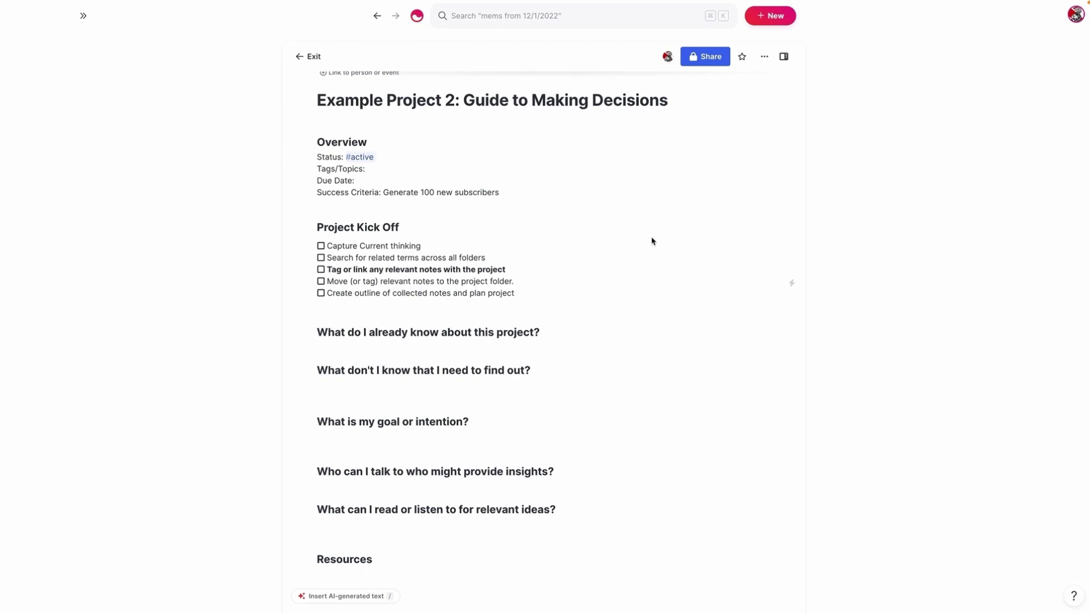
scroll(608, 197, "down", 1)
scroll(590, 205, "down", 1)
scroll(523, 172, "up", 4)
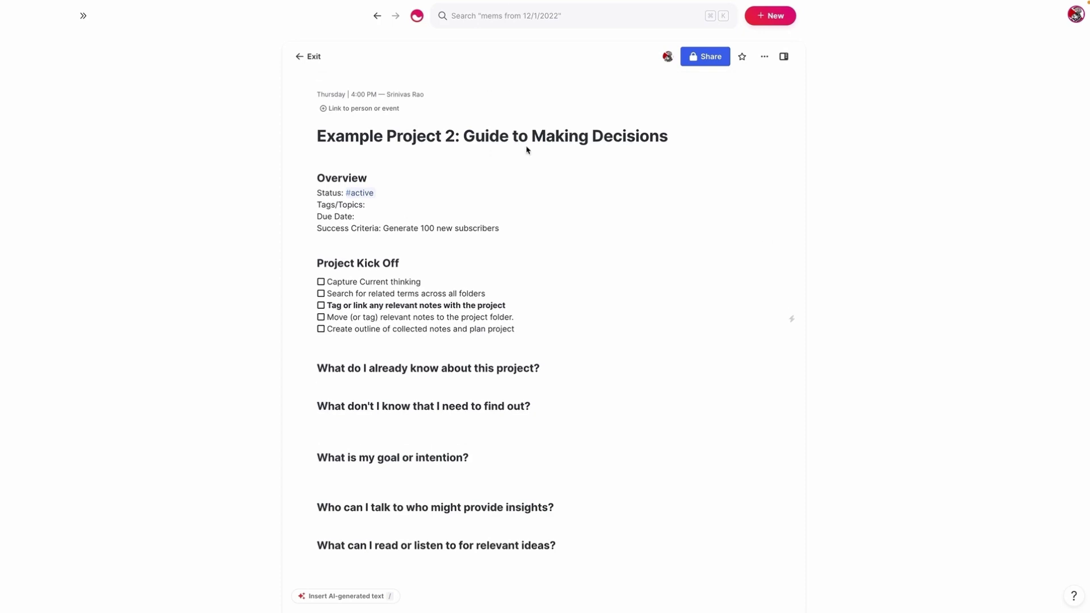
scroll(511, 318, "down", 1)
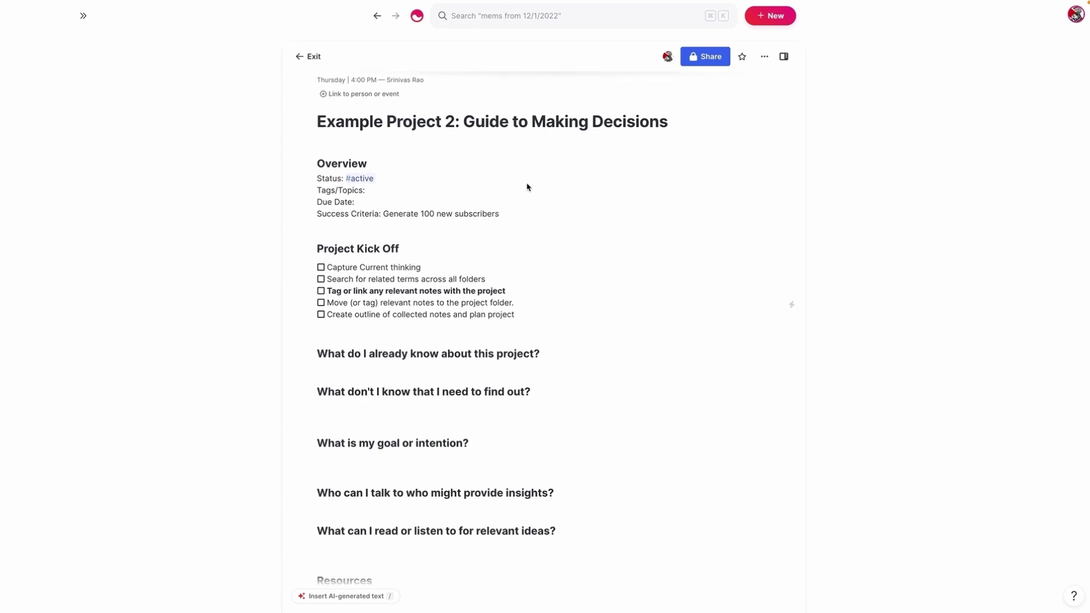
scroll(584, 224, "down", 2)
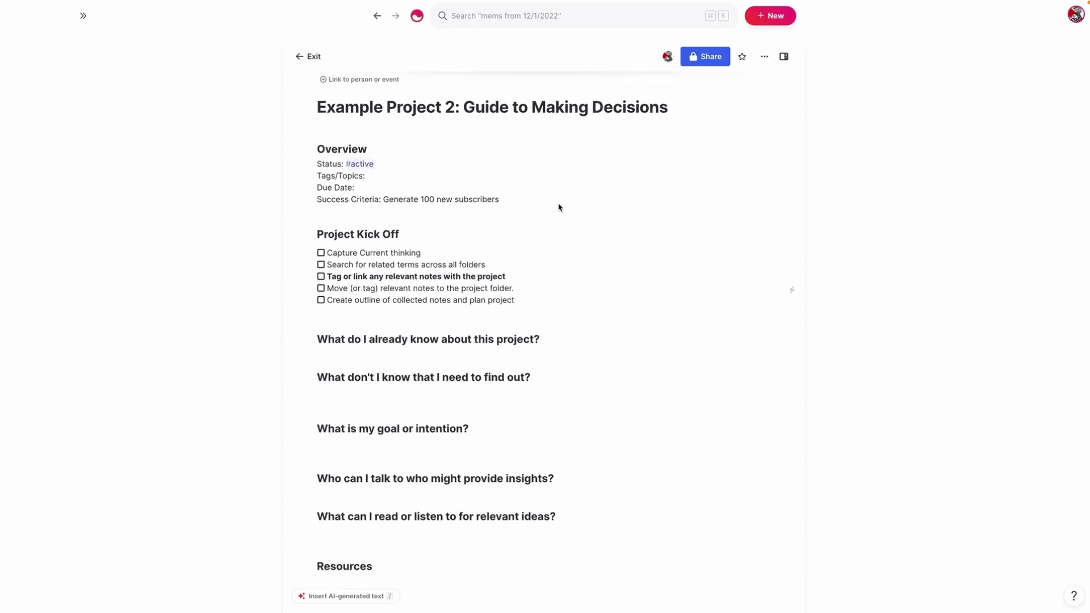
scroll(559, 205, "down", 1)
- Generate an answer under "What do I already know about this project?" with the Smart Write command "write"
scroll(534, 204, "down", 4)
left_click(549, 273)
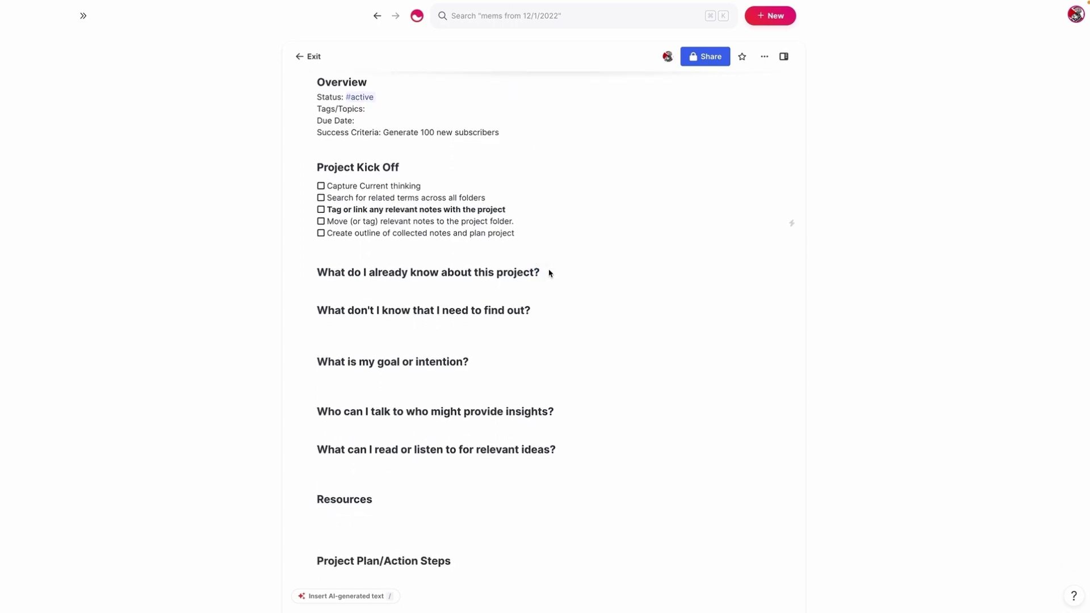
left_click(540, 271)
key("Return")
type("/write")
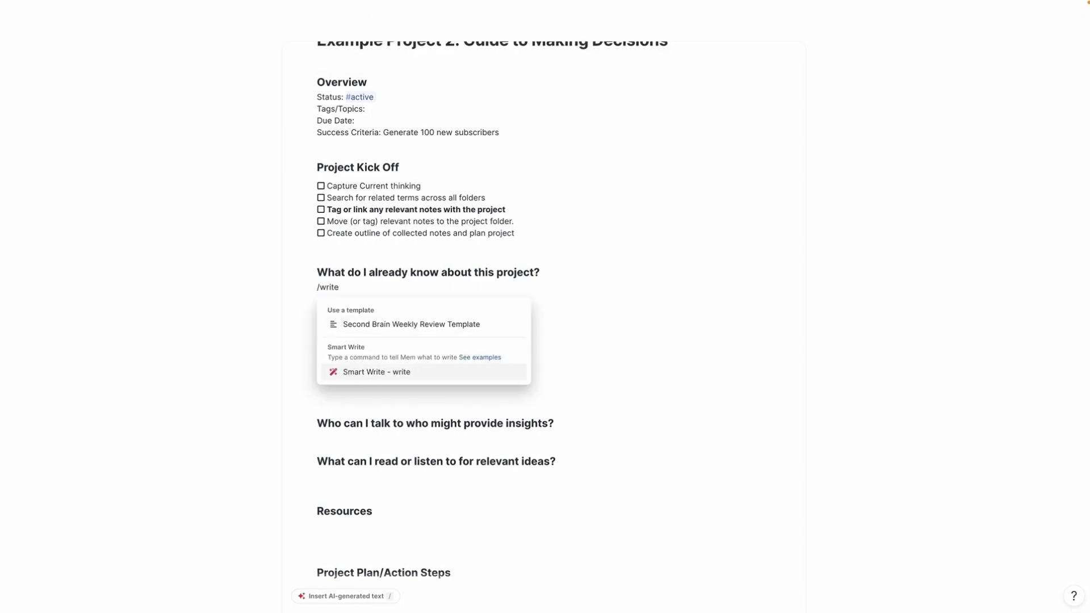
key("Return")
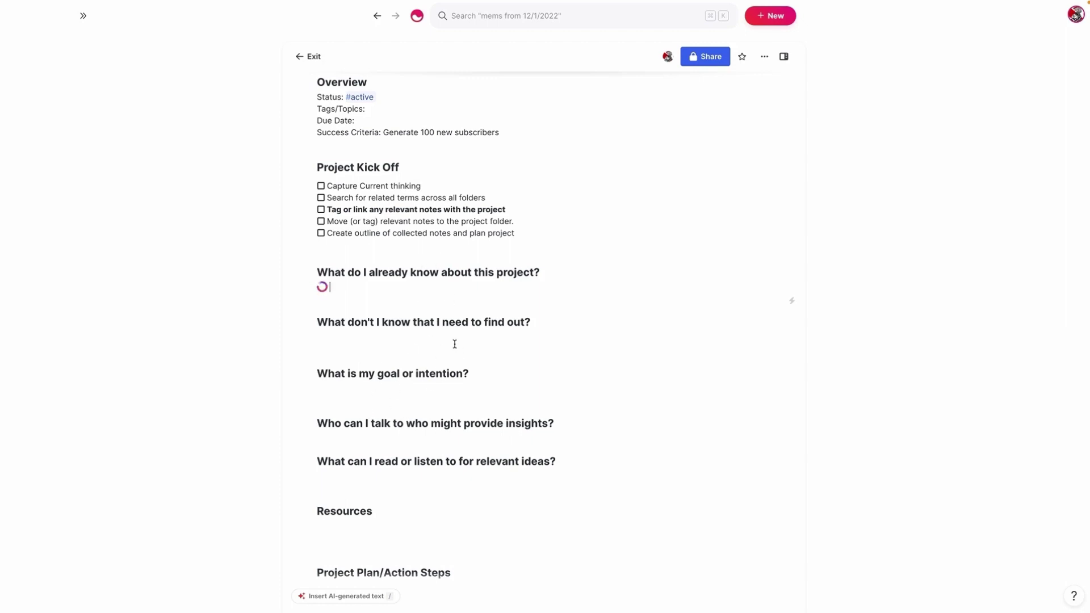
- Generate an answer under "What don't I know that I need to find out?" with the Smart Write command "write"
left_click(420, 375)
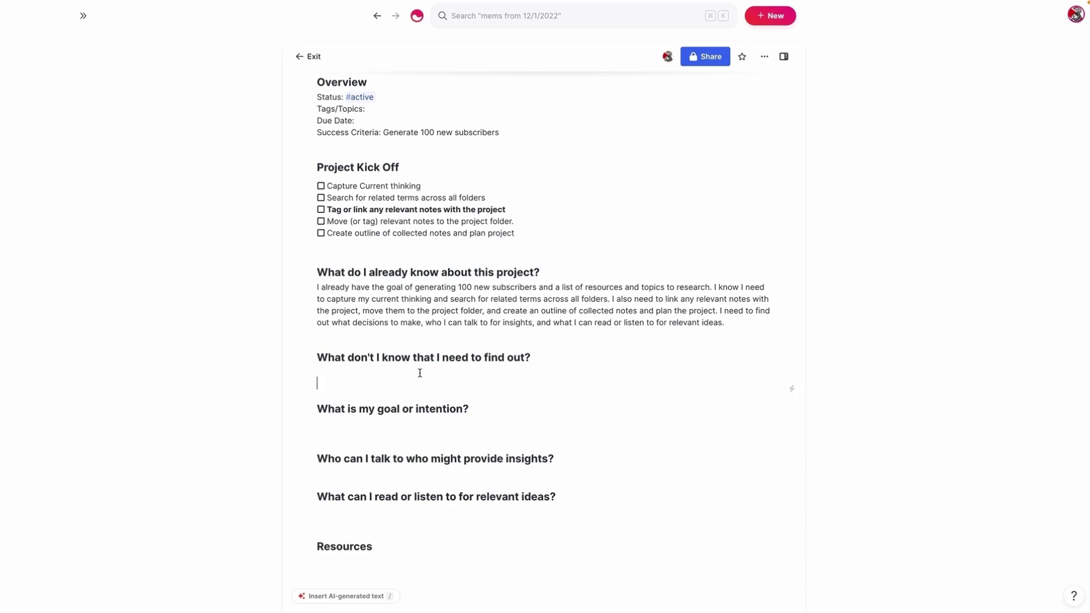
key("Return")
type("/write")
key("Return")
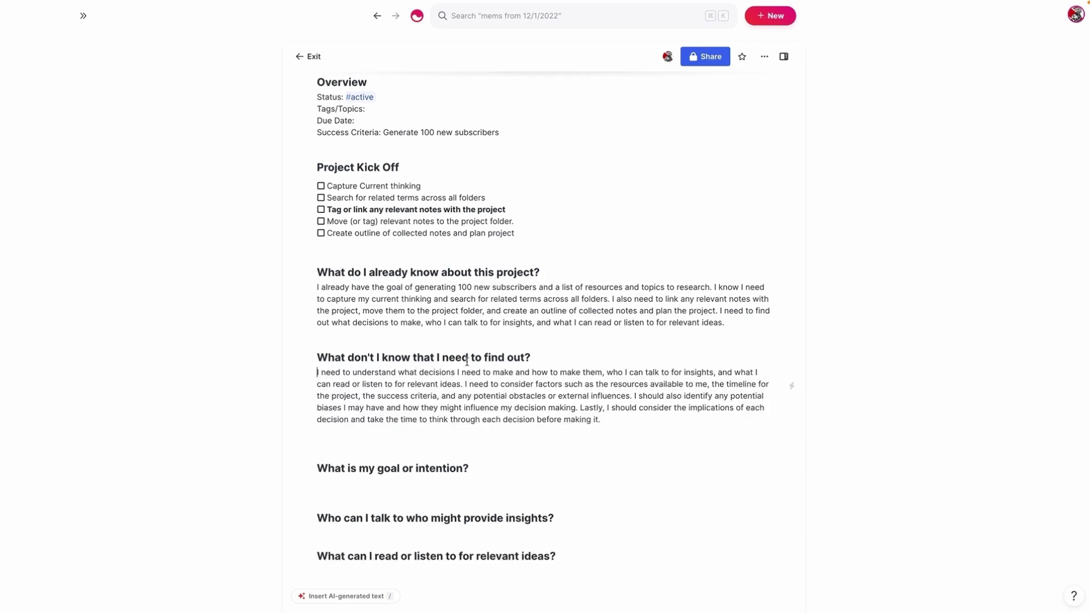
- Generate an answer under "What is my goal or intention?" with the Smart Write command "write"
scroll(444, 384, "down", 3)
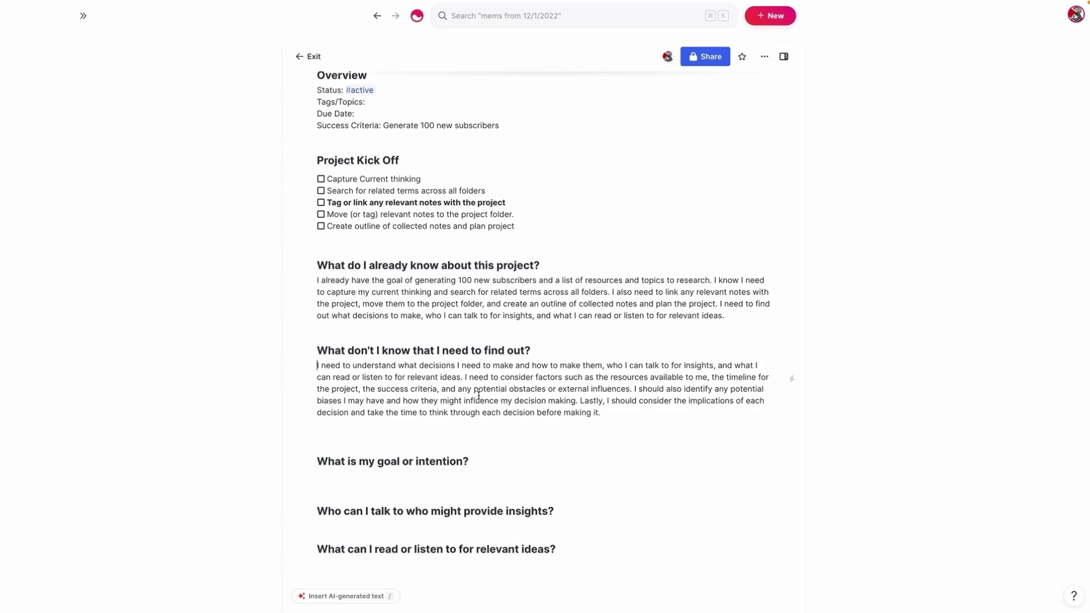
left_click(480, 333)
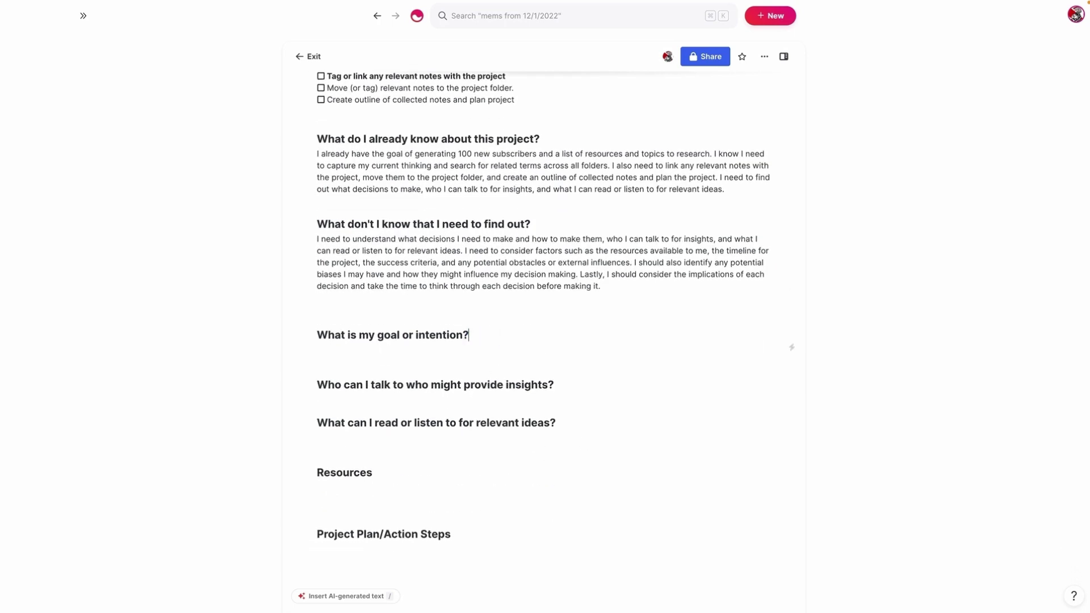
key("Return")
type("/write")
key("Return")
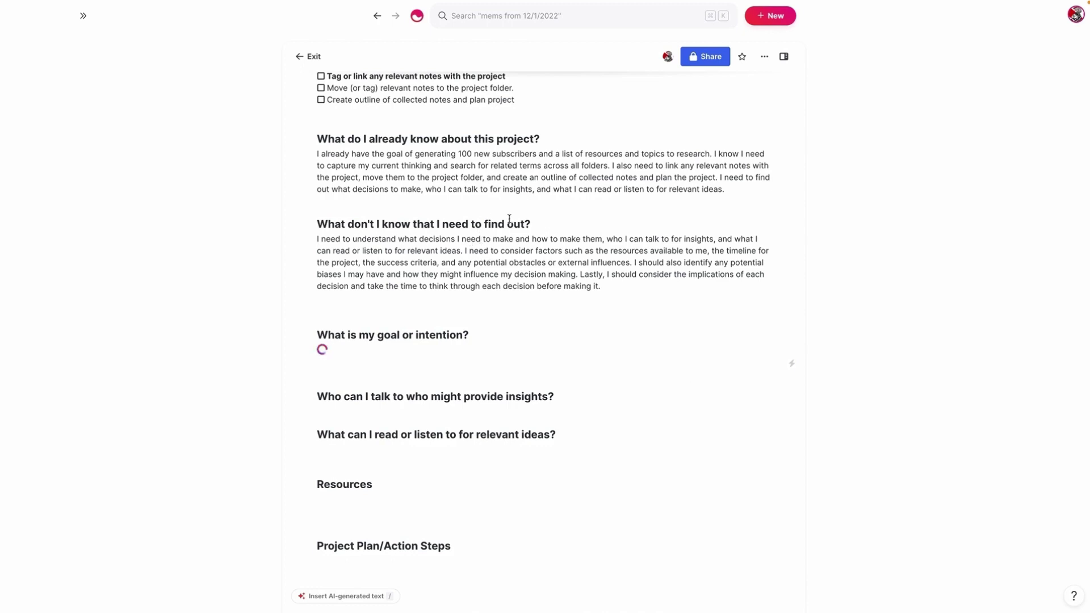
- Generate an answer under "Who can I talk to who might provide insights?" with the Smart Write command "write"
scroll(514, 341, "down", 3)
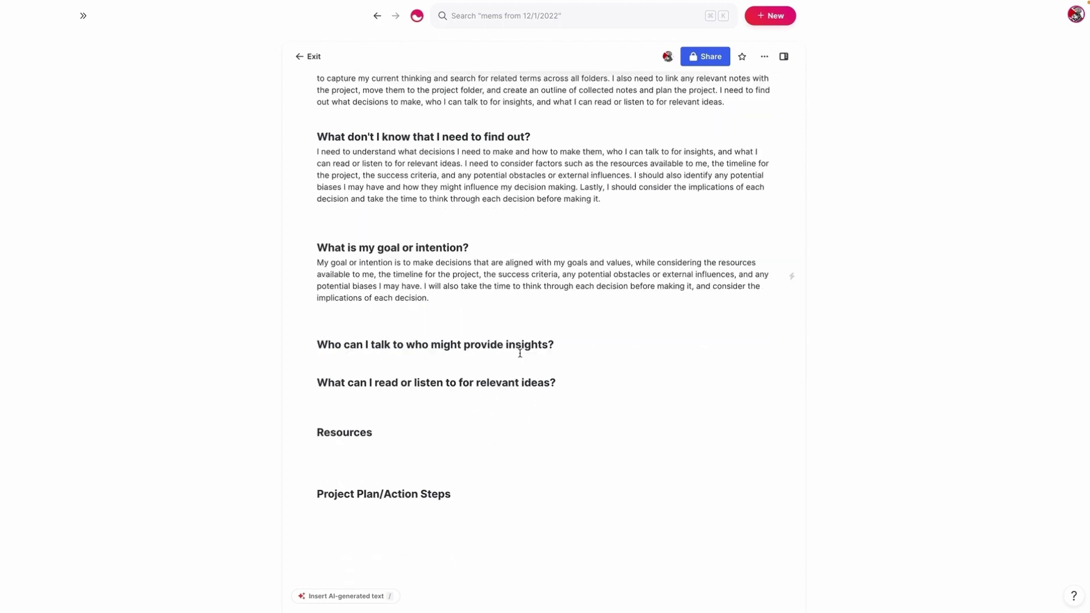
left_click(558, 331)
key("Return")
type("/write")
key("Down")
key("Return")
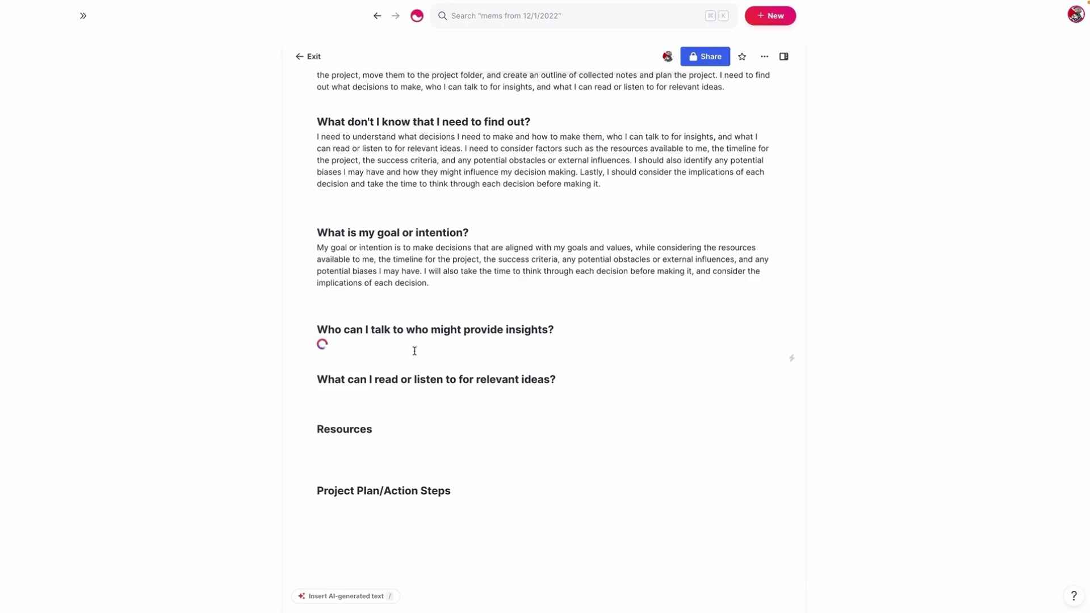
scroll(514, 298, "down", 1)
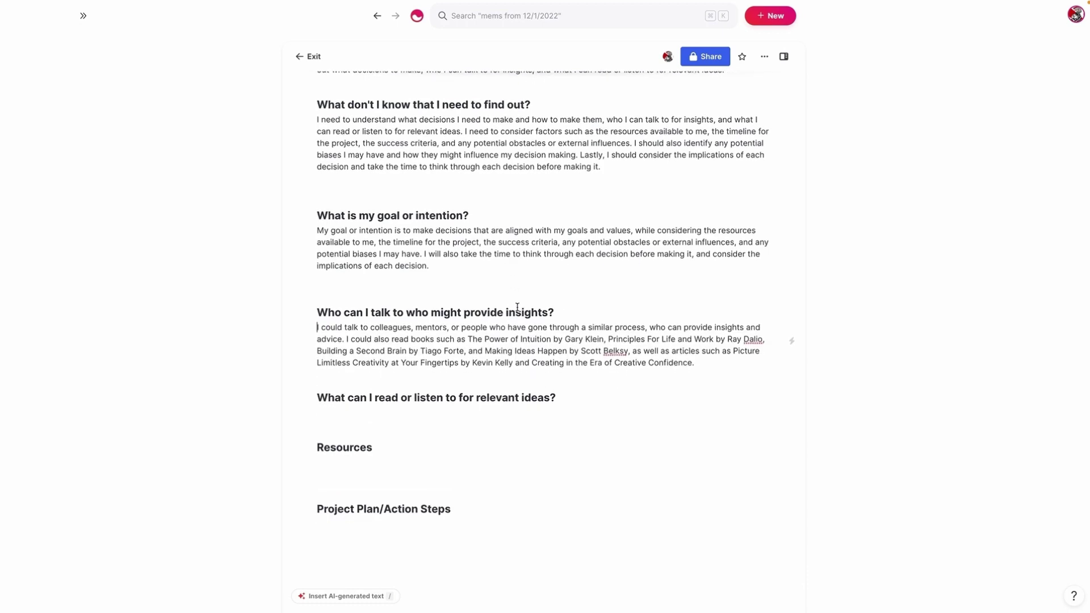
- Generate an answer under "What can I read or listen to for relevant ideas?" with the Smart Write command "write"
scroll(517, 307, "down", 1)
left_click(445, 401)
key("Up")
key("Return")
key("BackSpace")
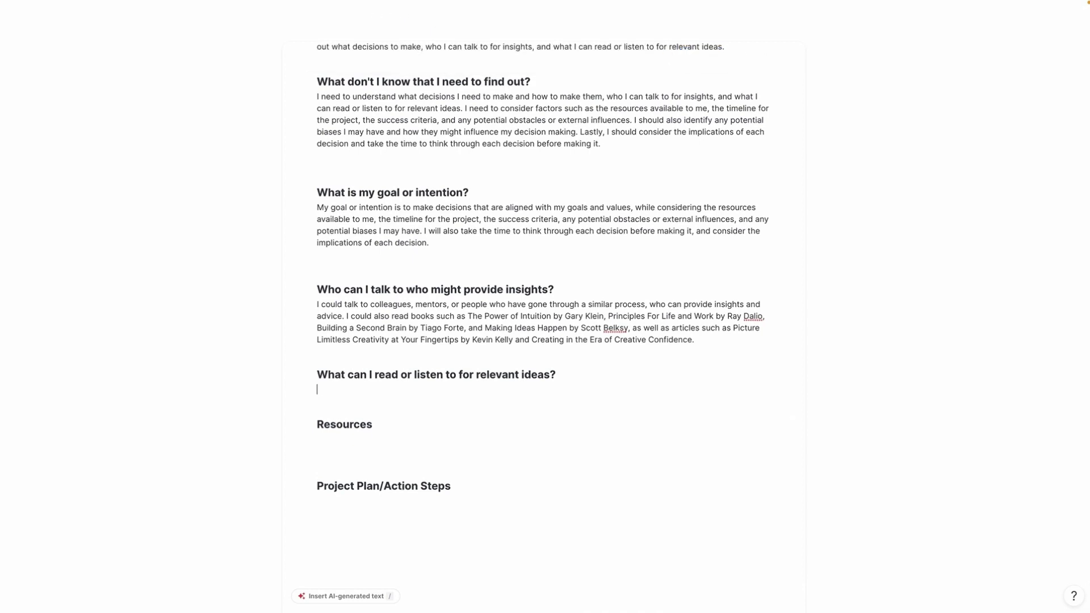
type("/write")
key("Down")
key("Return")
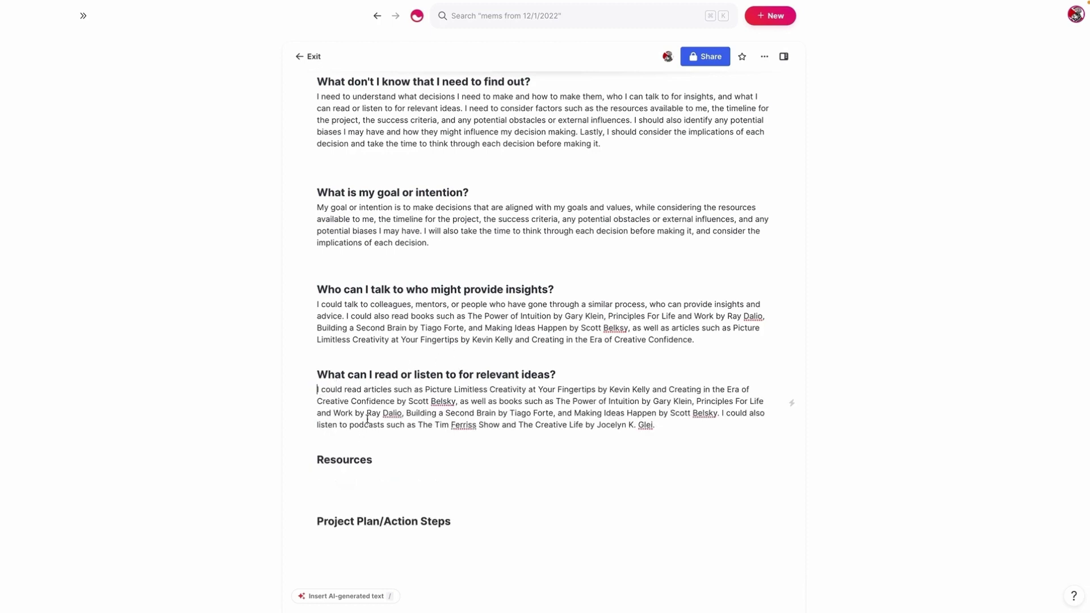
- Replace the reading and listening answer with Smart Write output for "generate a bullet list of books, articles, and podcast", started as a bullet
scroll(538, 351, "down", 2)
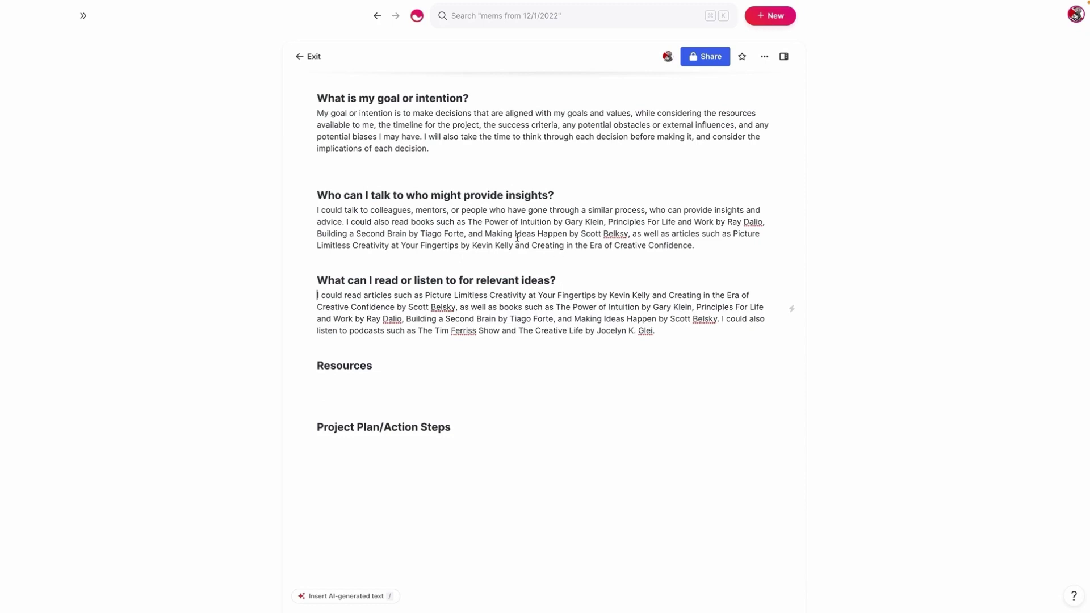
left_click_drag(671, 329, 285, 297)
key("BackSpace")
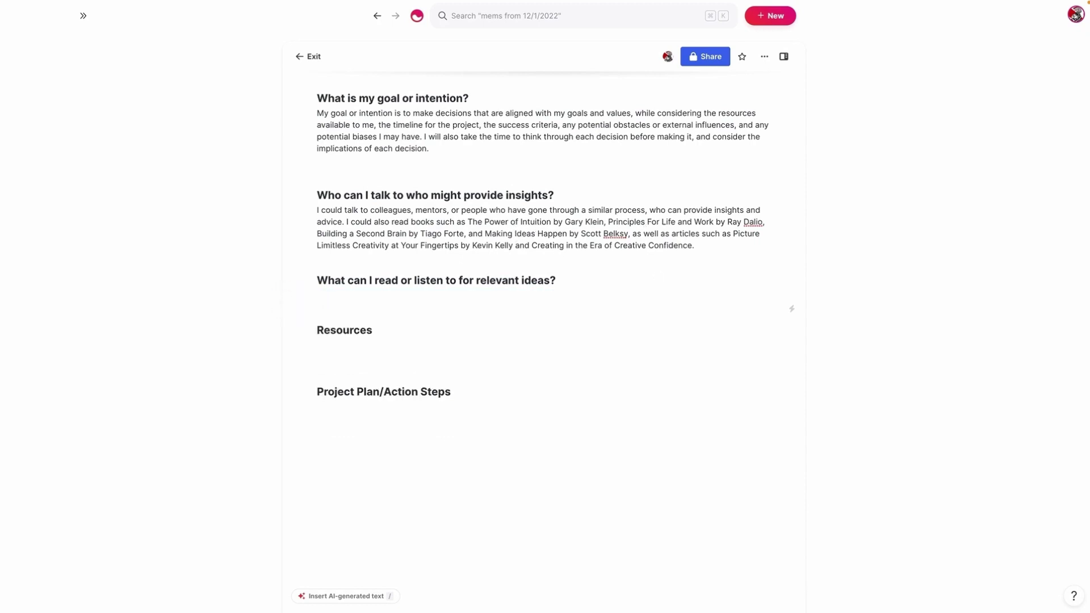
type("- /gener")
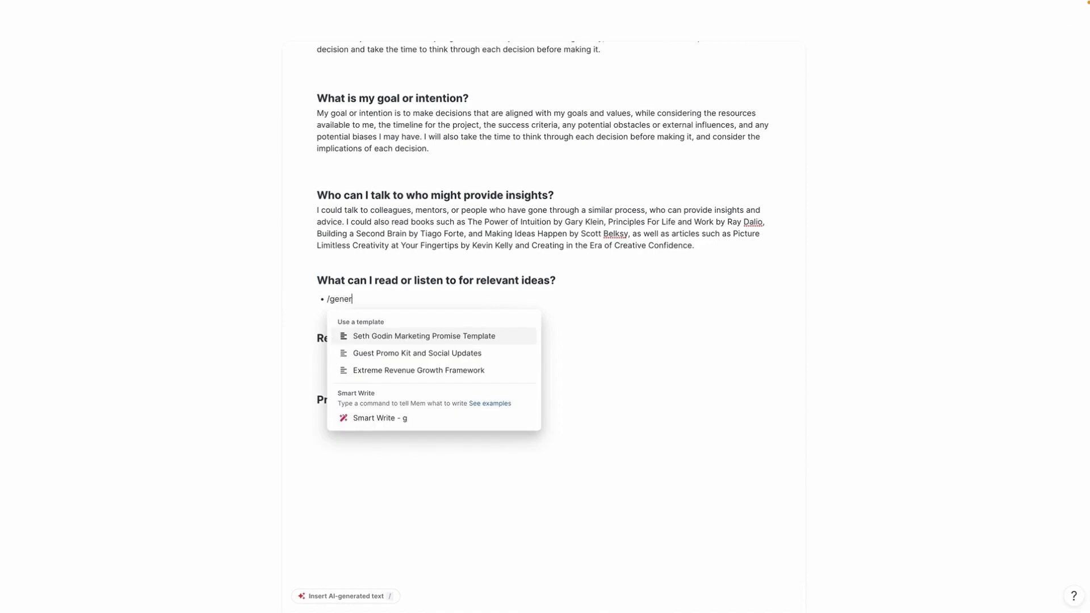
type("ate a bullet list of books, articles, and podcast")
key("Return")
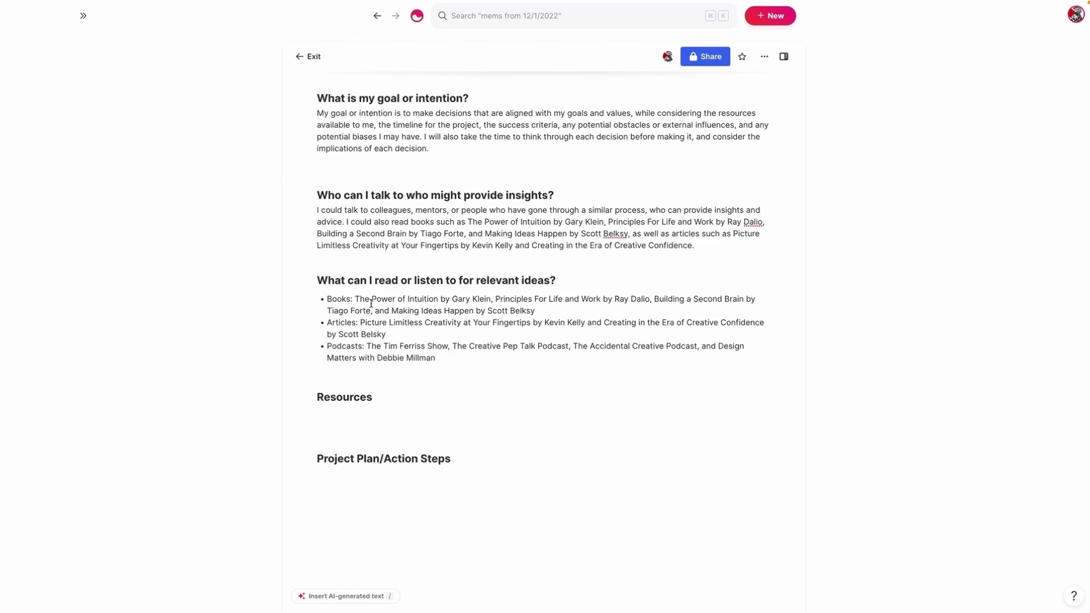
scroll(505, 259, "down", 1)
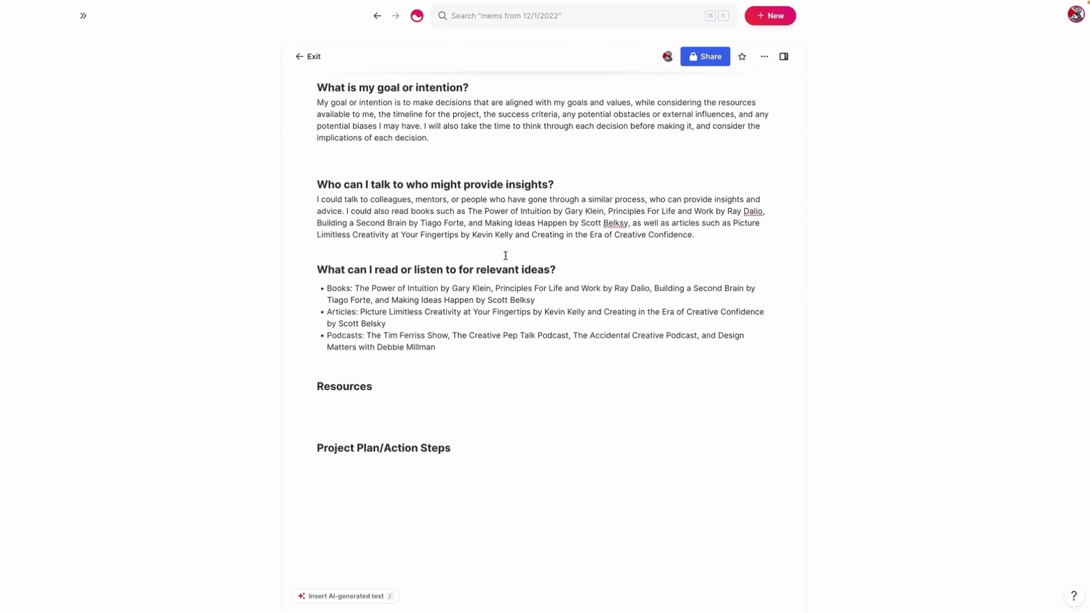
scroll(454, 318, "down", 1)
left_click(415, 355)
left_click(361, 366)
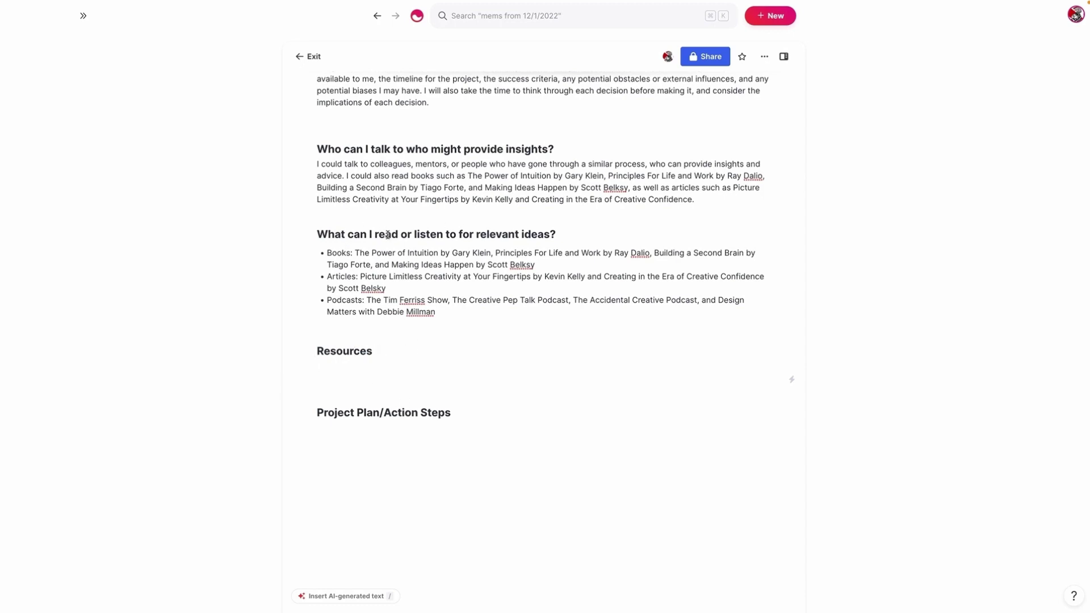
scroll(397, 232, "up", 10)
scroll(448, 228, "down", 8)
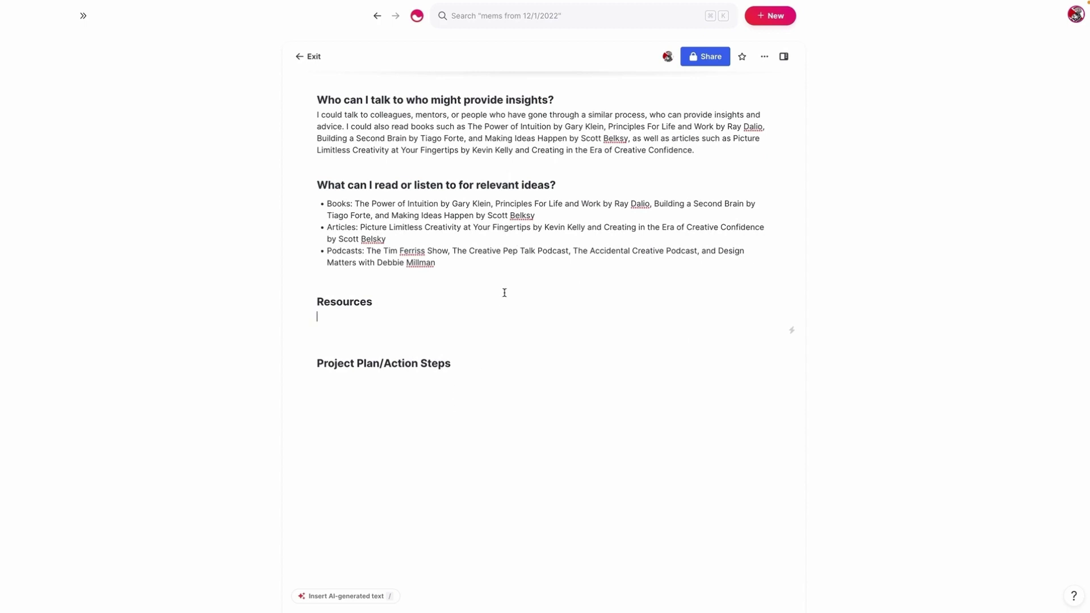
- Create a new mem and run the Smart Write command "bulleted list of notes with decision in title" in it
key("super+n")
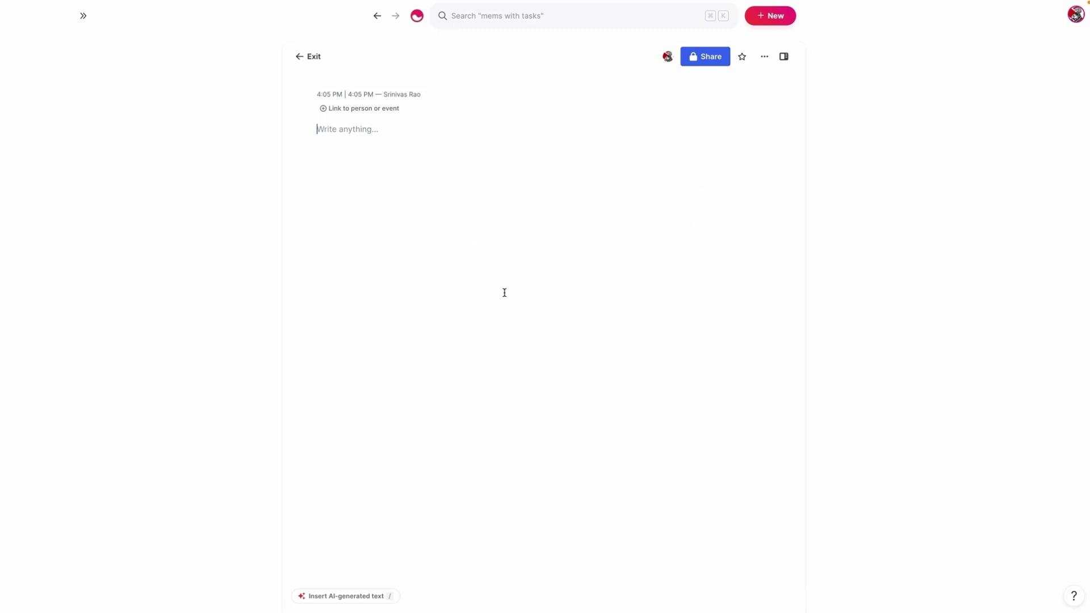
type("/list")
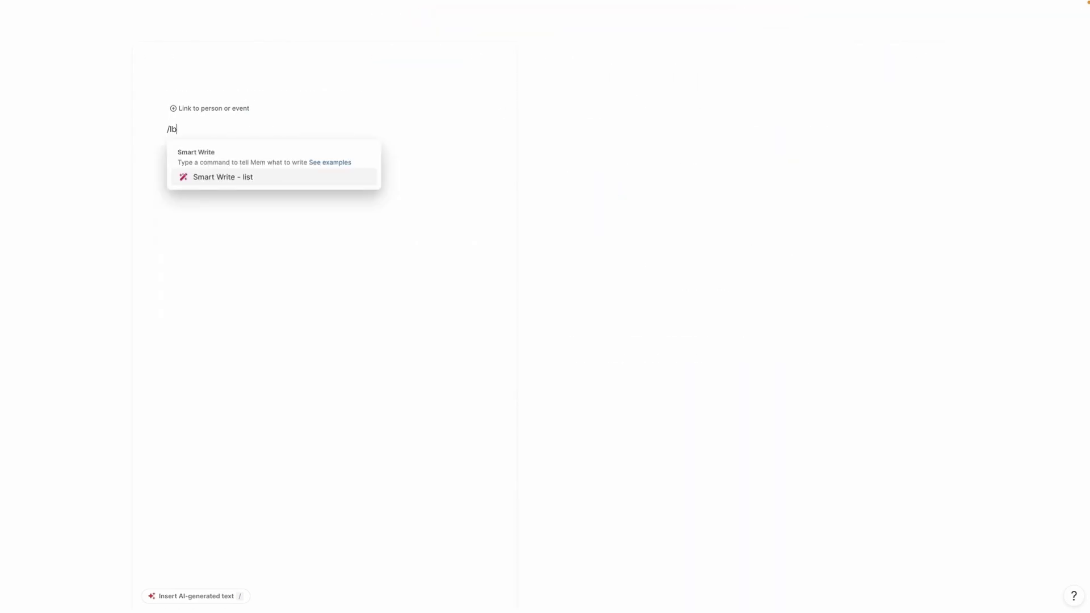
type("bulleted list of notes with decision in titl")
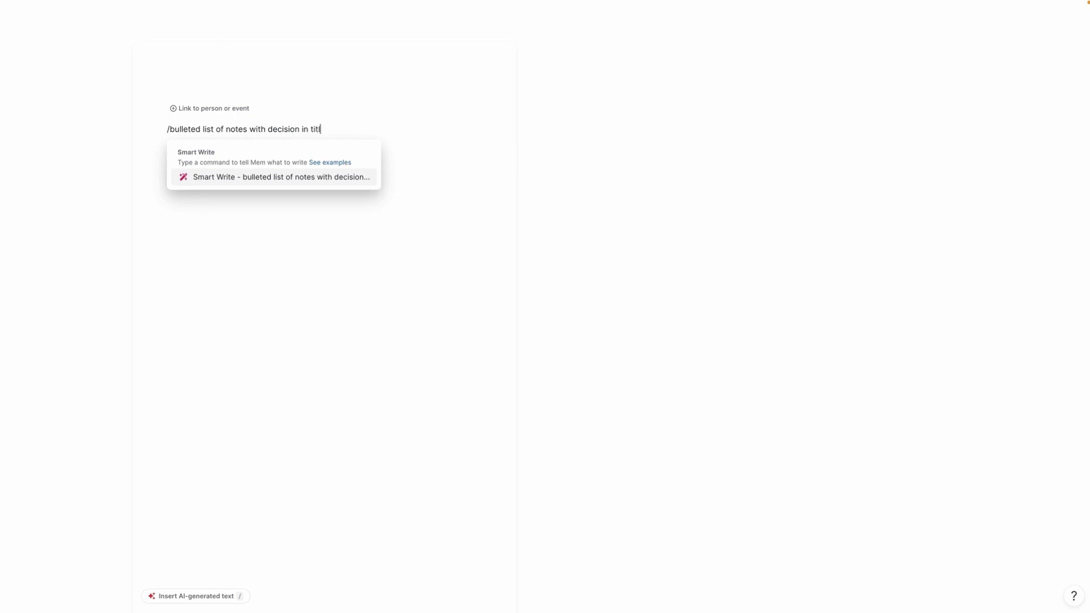
type("e")
key("Return")
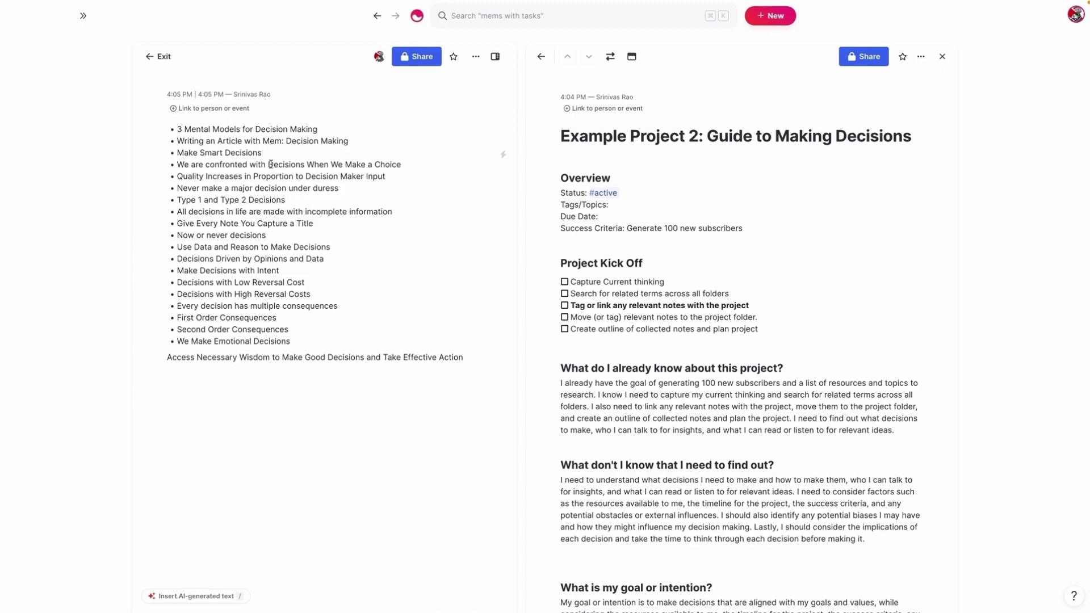
- Link the bullets "Use Data and Reason to Make Decisions" and "All decisions in life are made with incomplete information" to their matching mems
left_click(174, 275)
left_click(177, 244)
type("@")
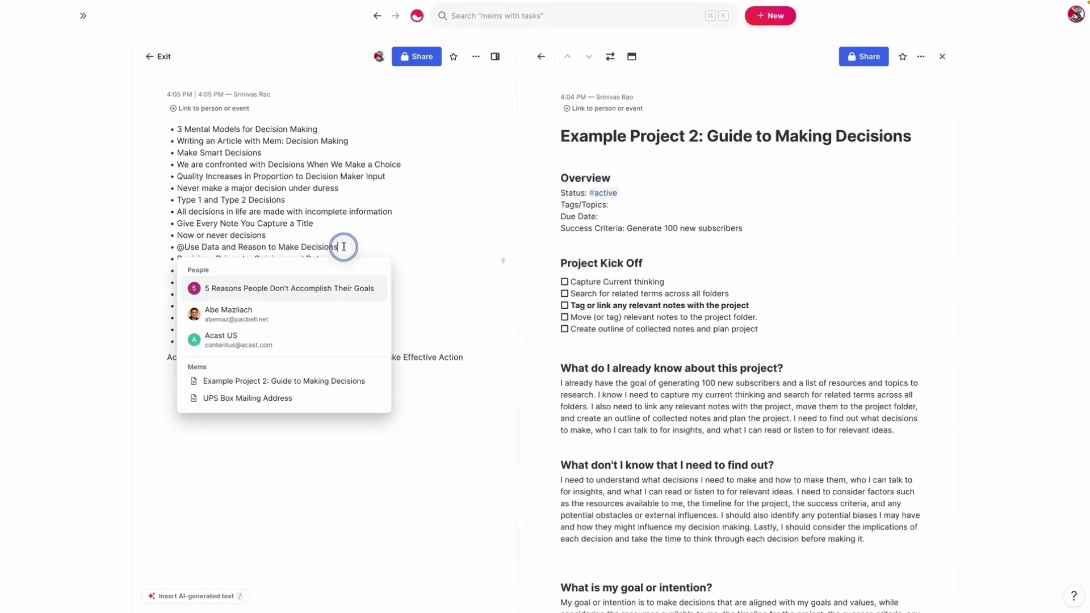
left_click(329, 280)
left_click(176, 223)
left_click(176, 211)
type("@")
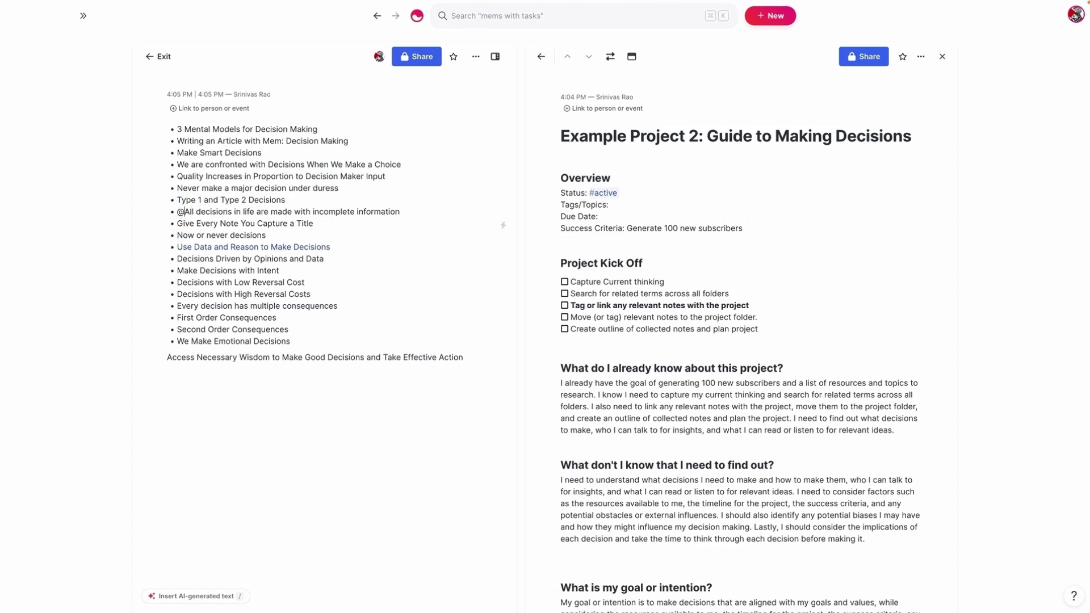
left_click(407, 211)
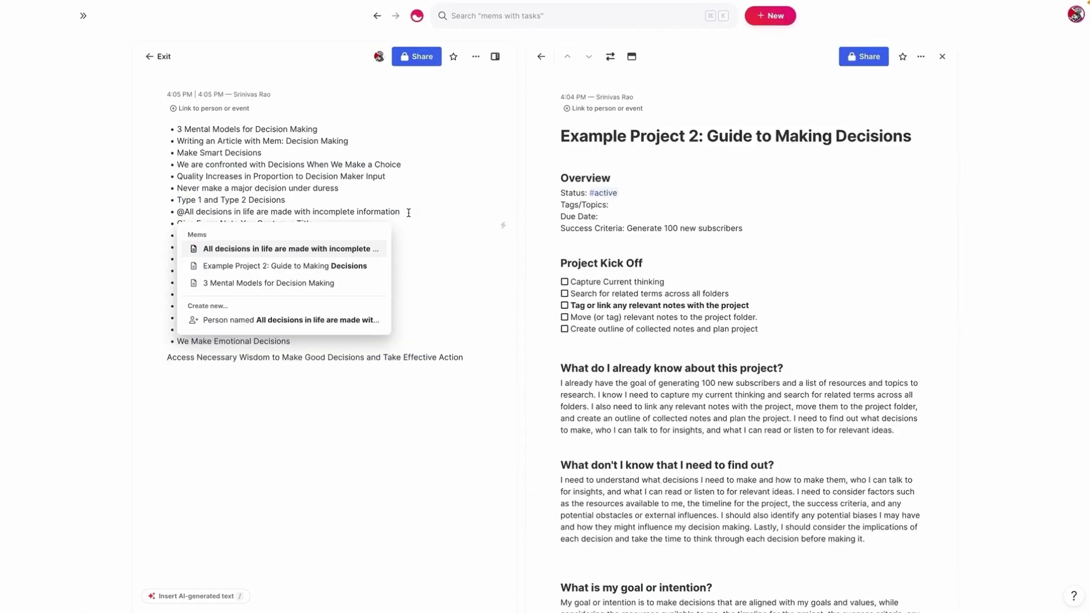
left_click(326, 248)
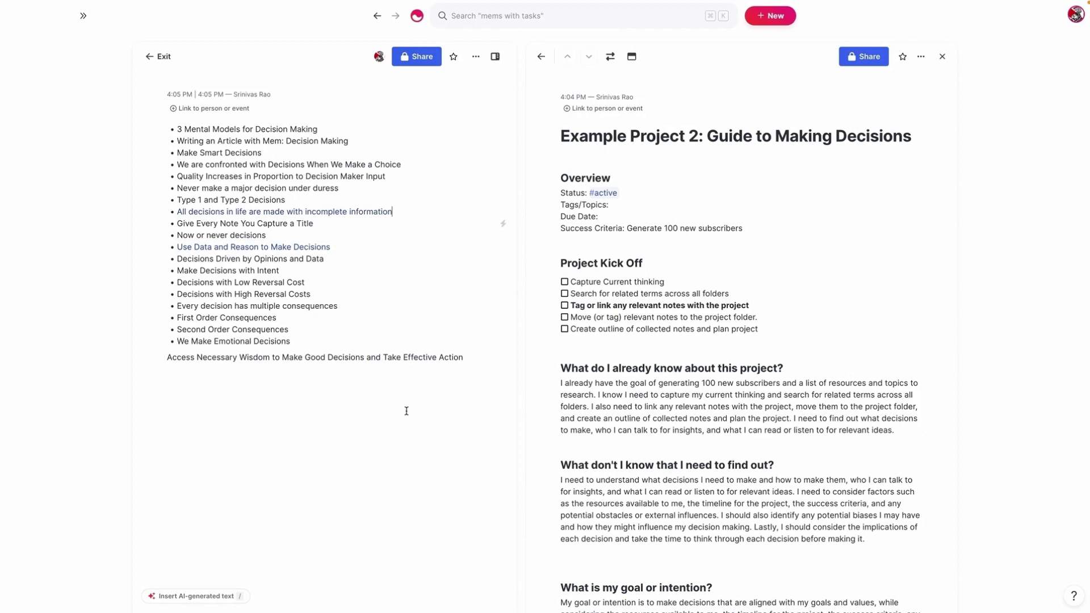
- Make the list's last line a bullet and move the whole list under Resources in the Guide to Making Decisions project
left_click(169, 357)
type("-")
triple_click(466, 353)
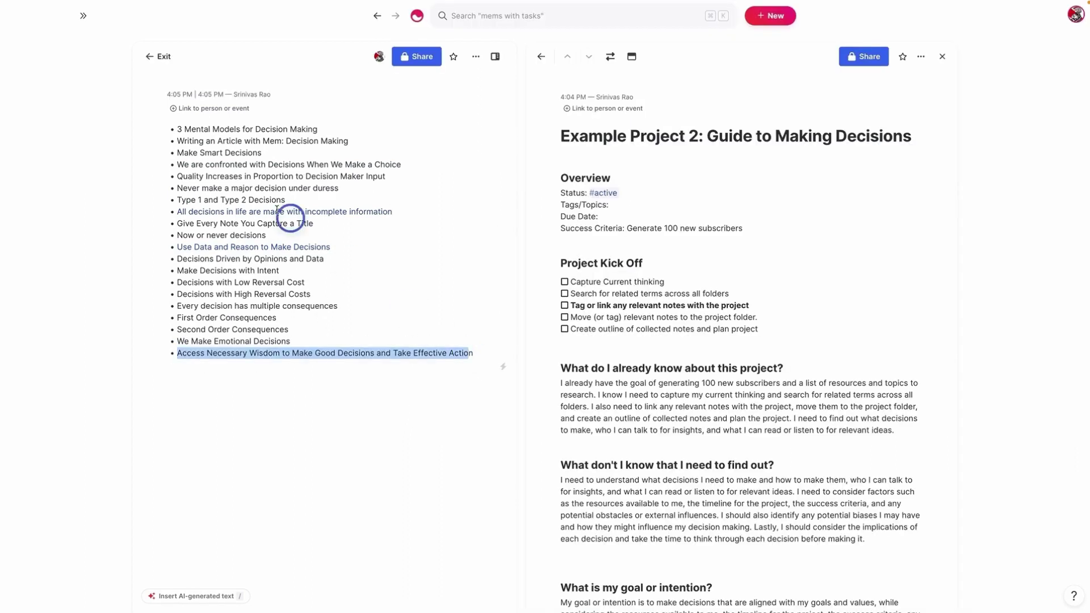
key("super+a")
key("super+x")
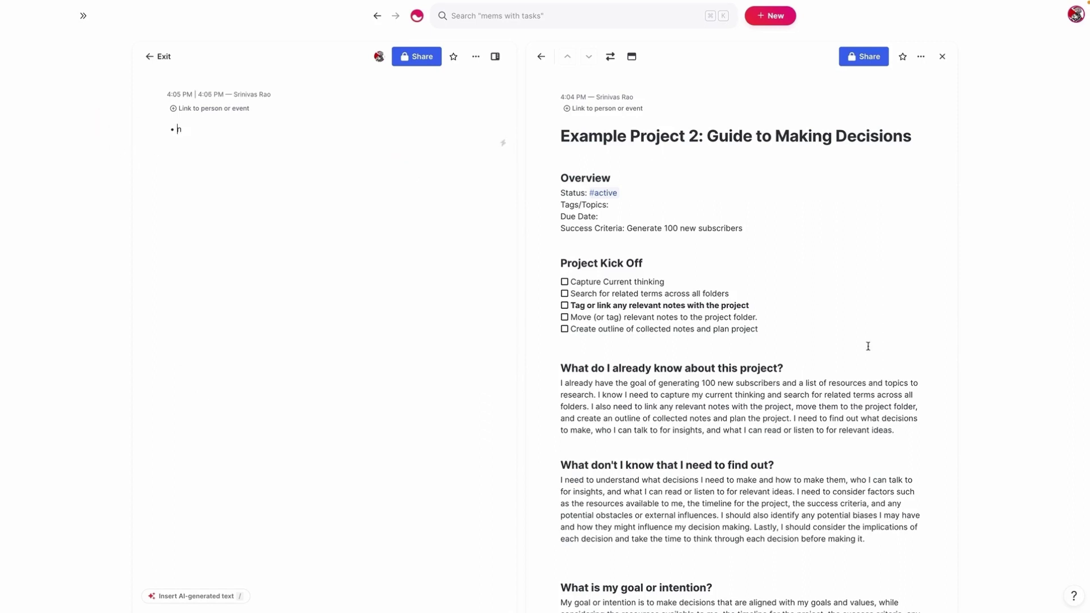
scroll(866, 345, "down", 10)
key("super+z")
left_click_drag(474, 353, 147, 124)
key("super+x")
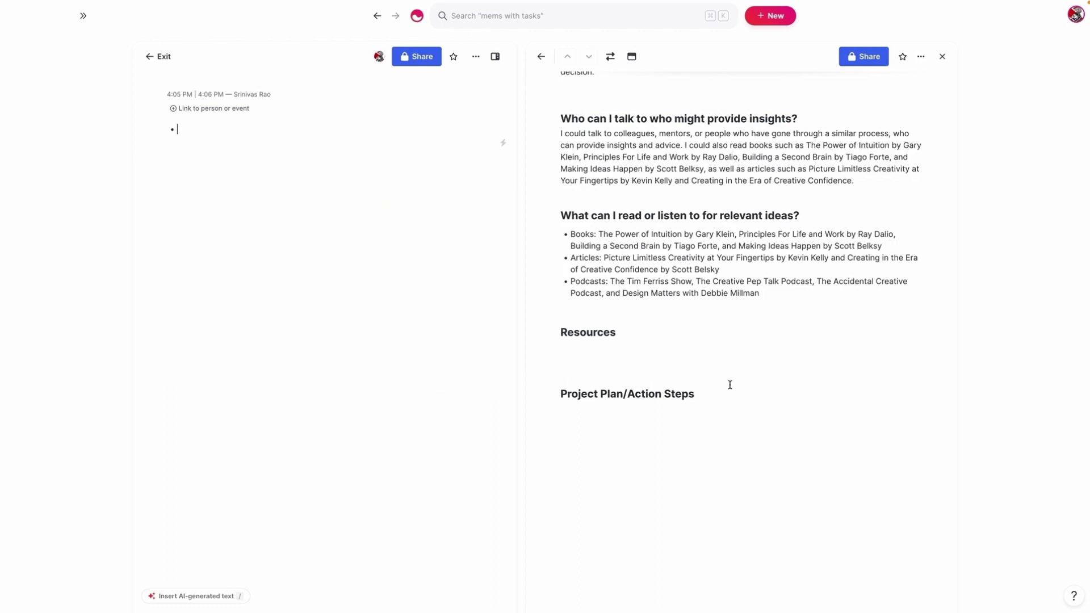
left_click(616, 351)
key("super+v")
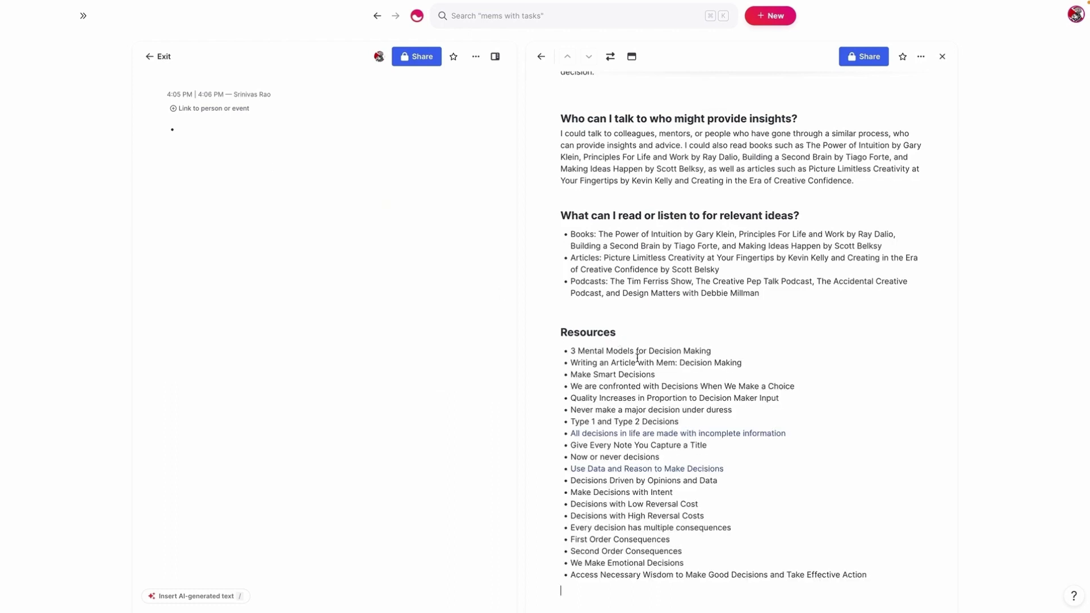
- Swap the two mems' panes and run Smart Write "generate a list of takes for completing this project" as a bullet under Project Plan/Action Steps
scroll(650, 479, "down", 5)
left_click(611, 56)
scroll(268, 436, "down", 10)
scroll(269, 436, "down", 4)
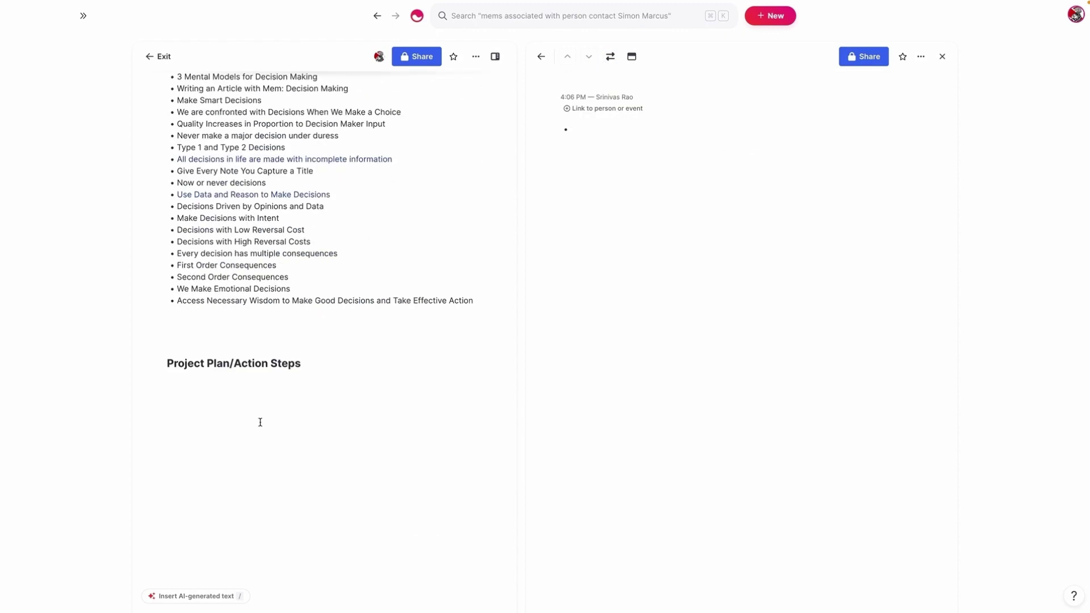
type("- ")
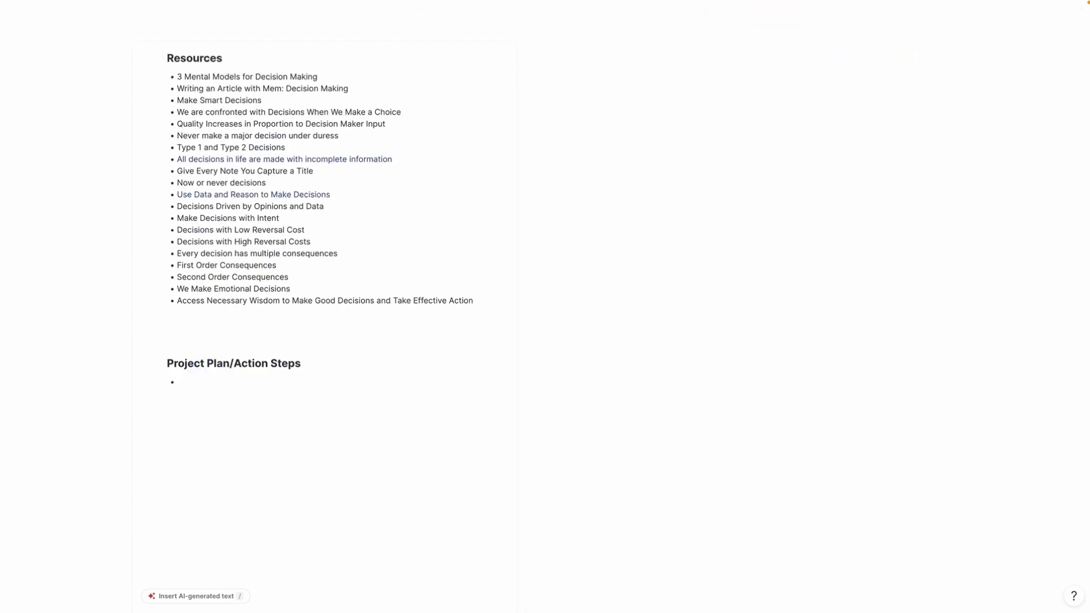
type("/generate a lsit of")
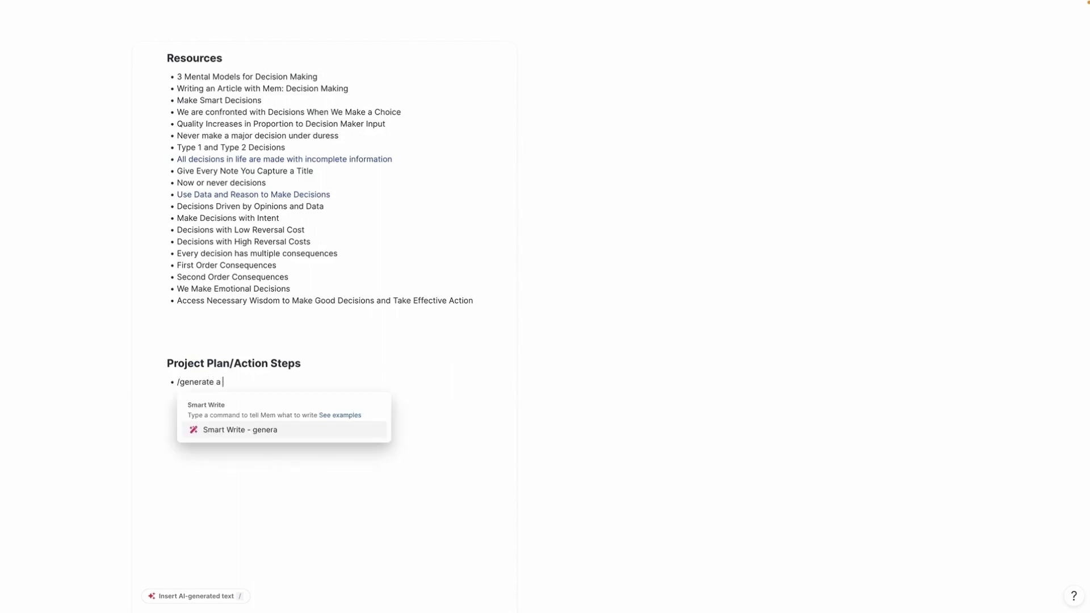
key("BackSpace")
key("BackSpace")
key("BackSpace")
key("BackSpace")
key("BackSpace")
type("ist of takes for completing thi")
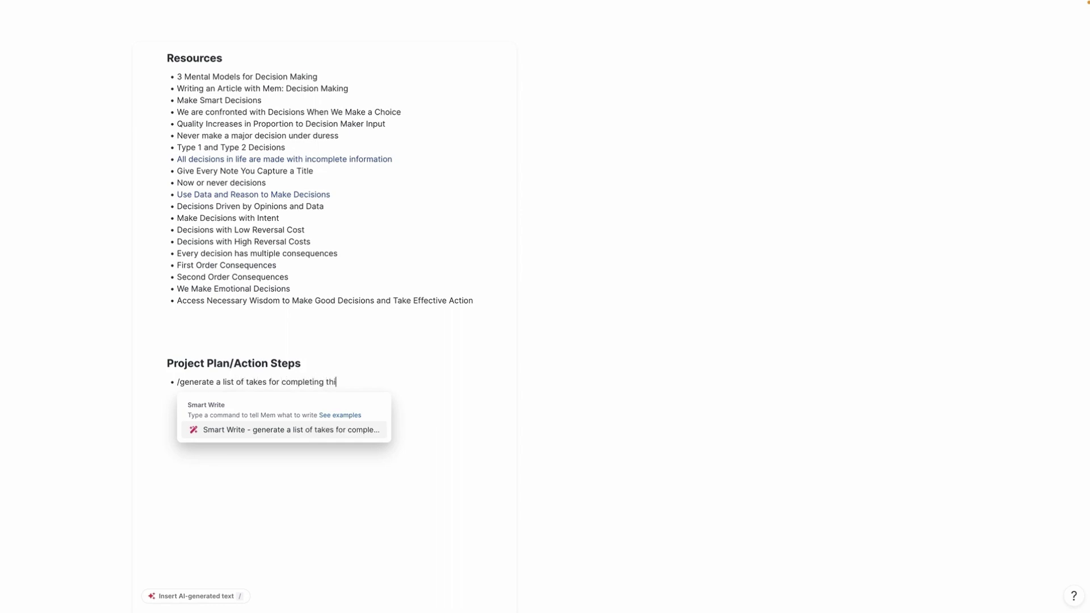
type("s project")
key("Return")
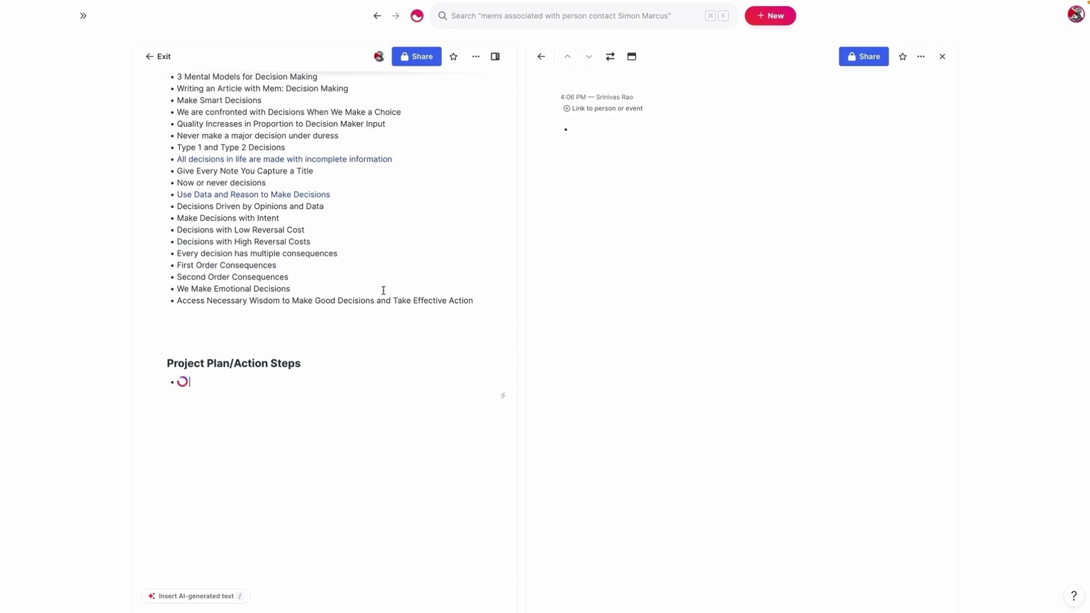
- Review the Guide to Making Decisions plan from its action steps to its overview, closing the nearly empty mem beside it
scroll(381, 293, "down", 2)
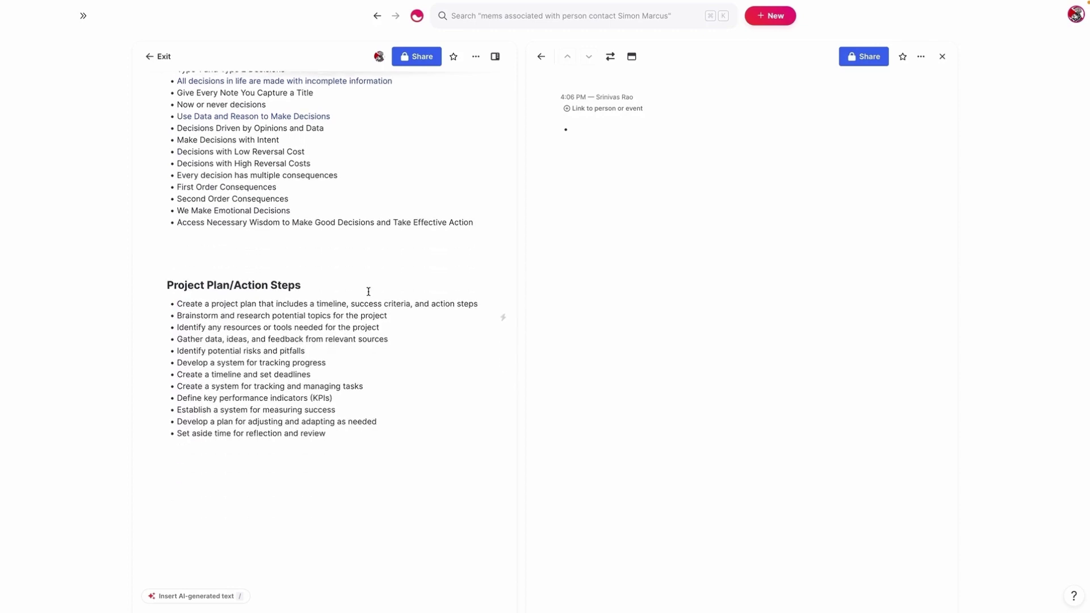
scroll(266, 299, "down", 1)
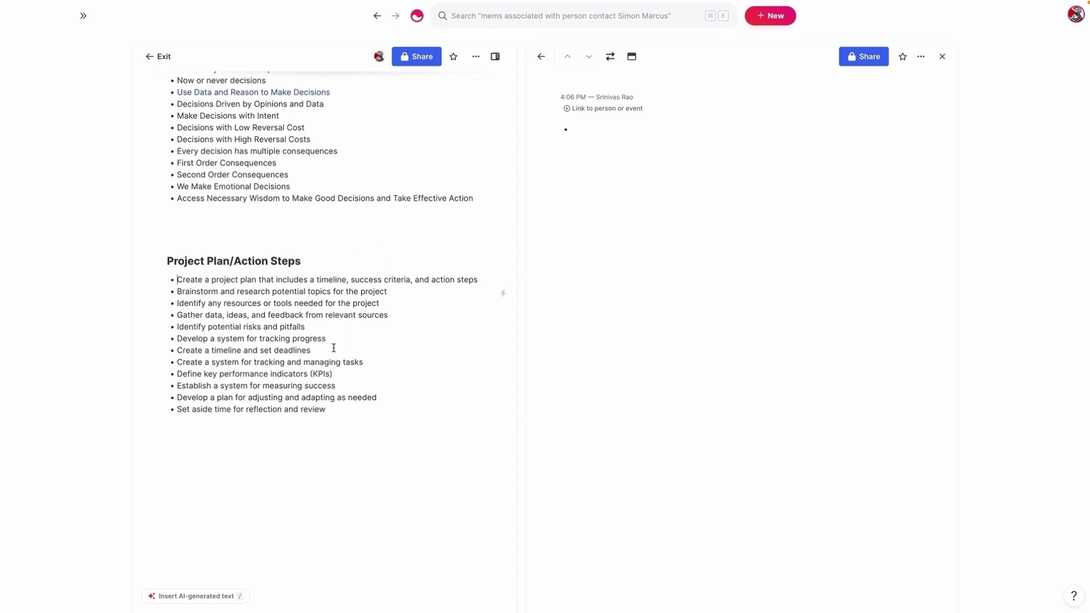
scroll(312, 348, "up", 1)
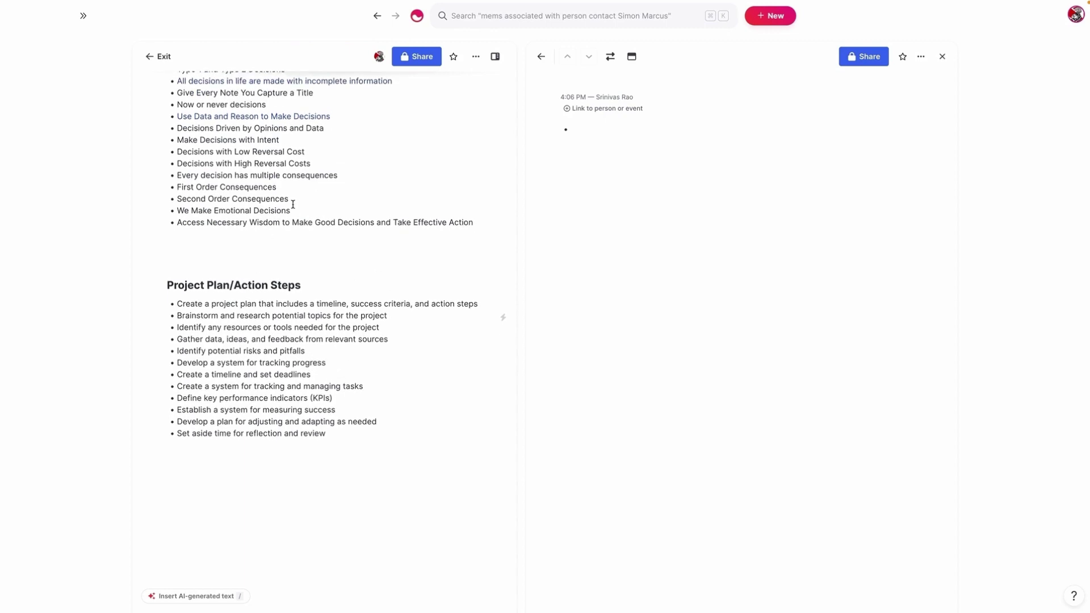
scroll(316, 361, "up", 1)
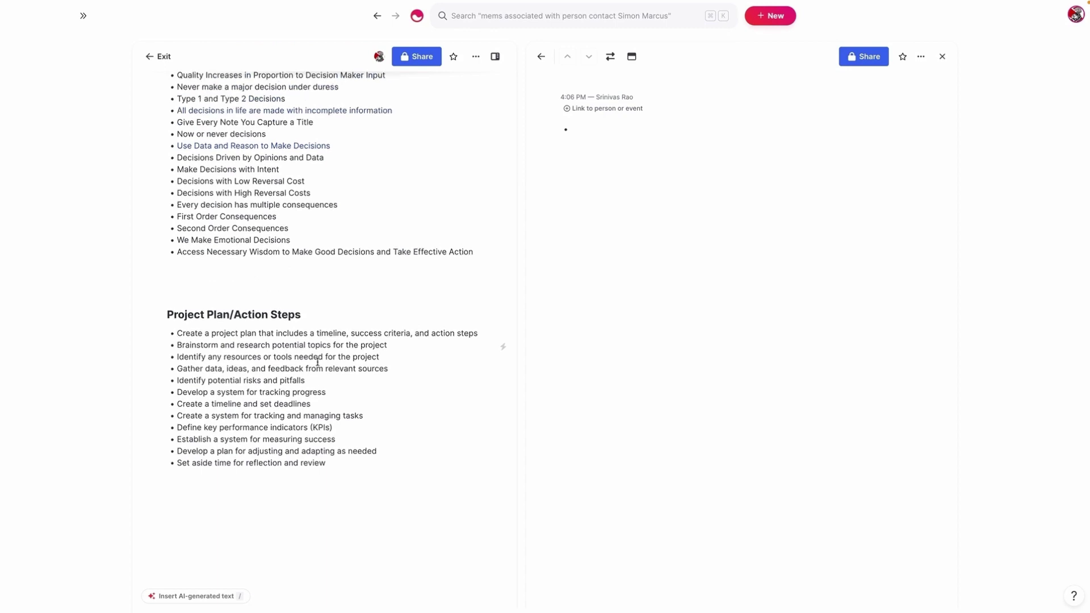
scroll(325, 275, "up", 5)
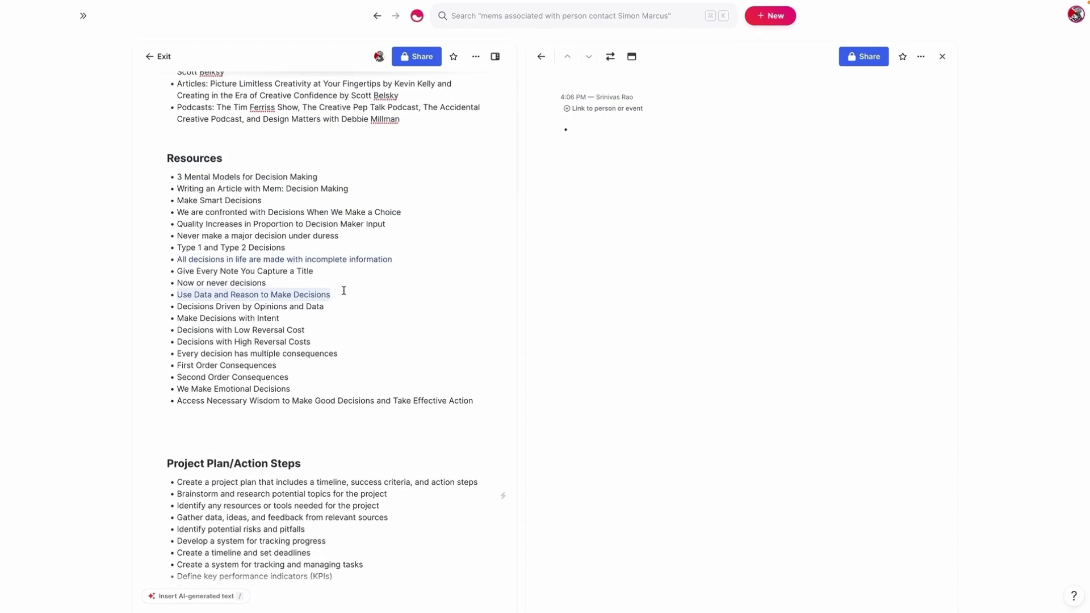
left_click(942, 56)
scroll(411, 295, "up", 8)
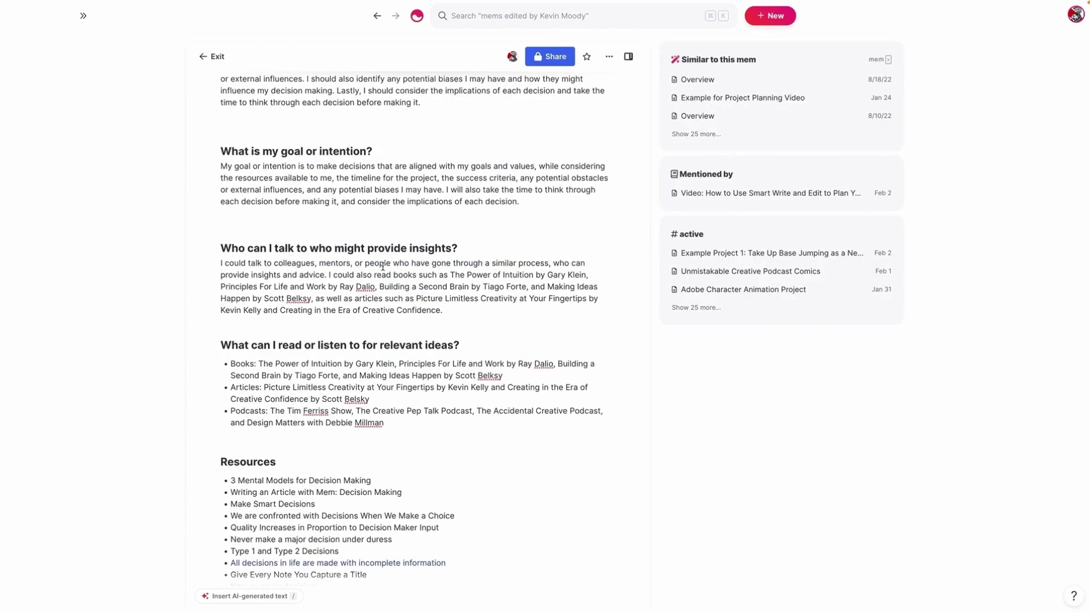
scroll(408, 232, "up", 8)
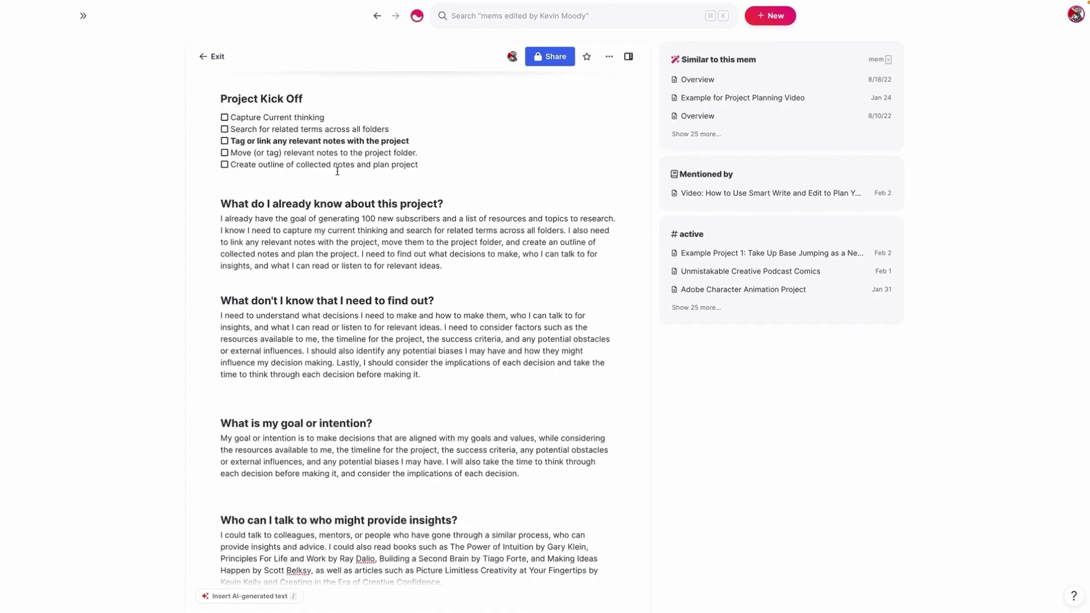
scroll(478, 296, "down", 8)
scroll(478, 296, "down", 6)
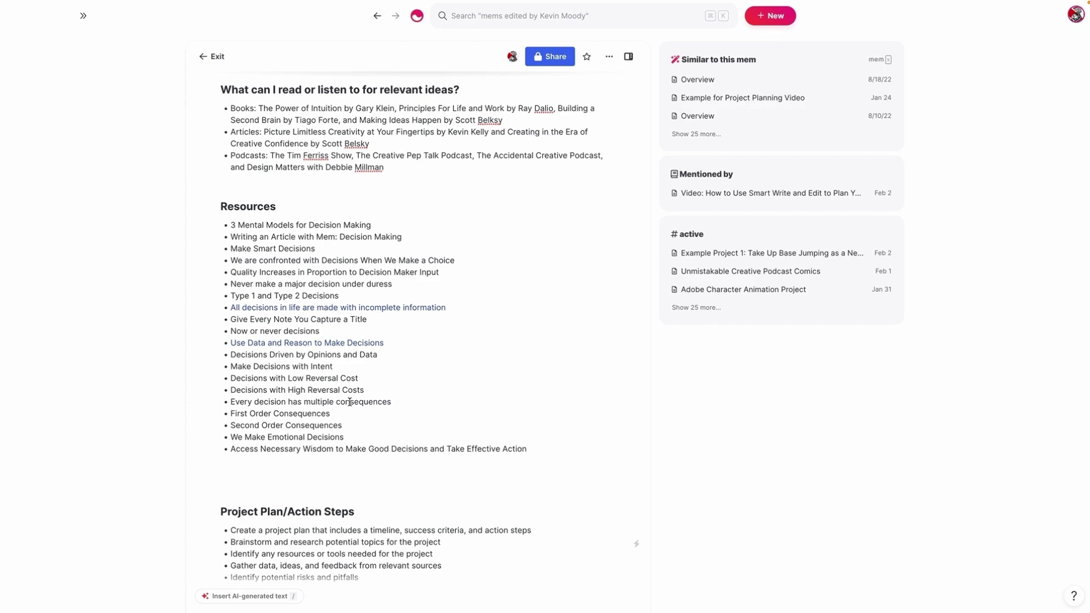
scroll(350, 401, "up", 15)
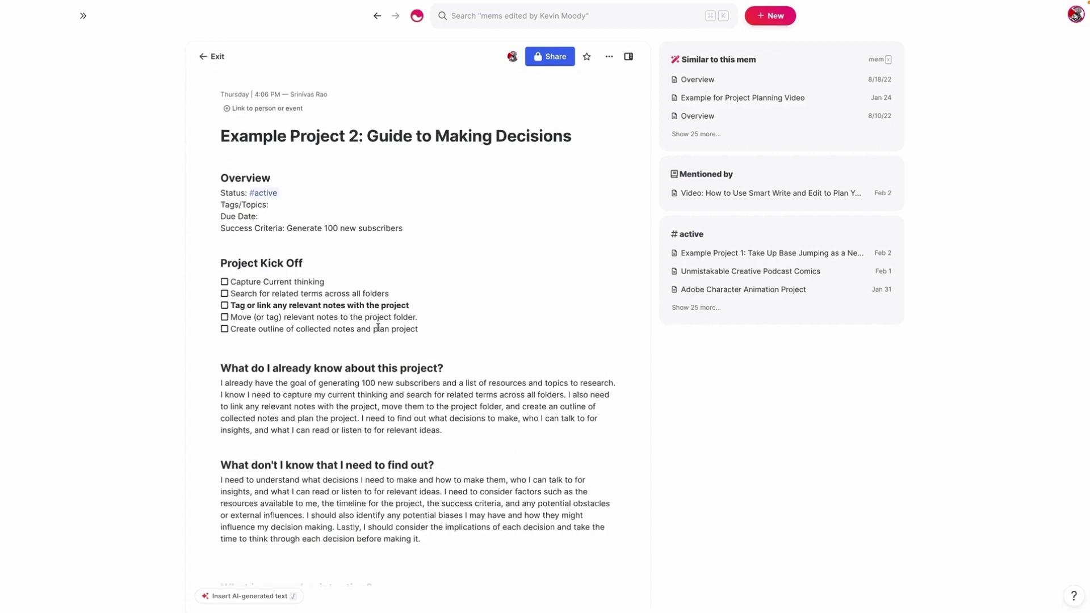
- Read through the Guide to Making Decisions project from its overview and question sections to Resources and Project Plan/Action Steps
scroll(377, 335, "down", 7)
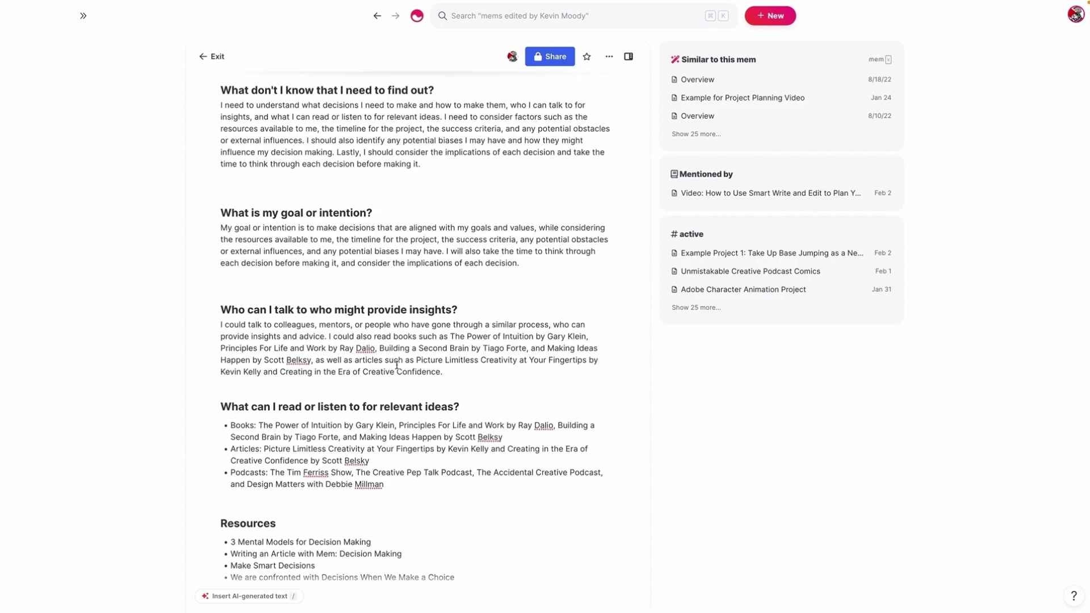
scroll(378, 340, "up", 7)
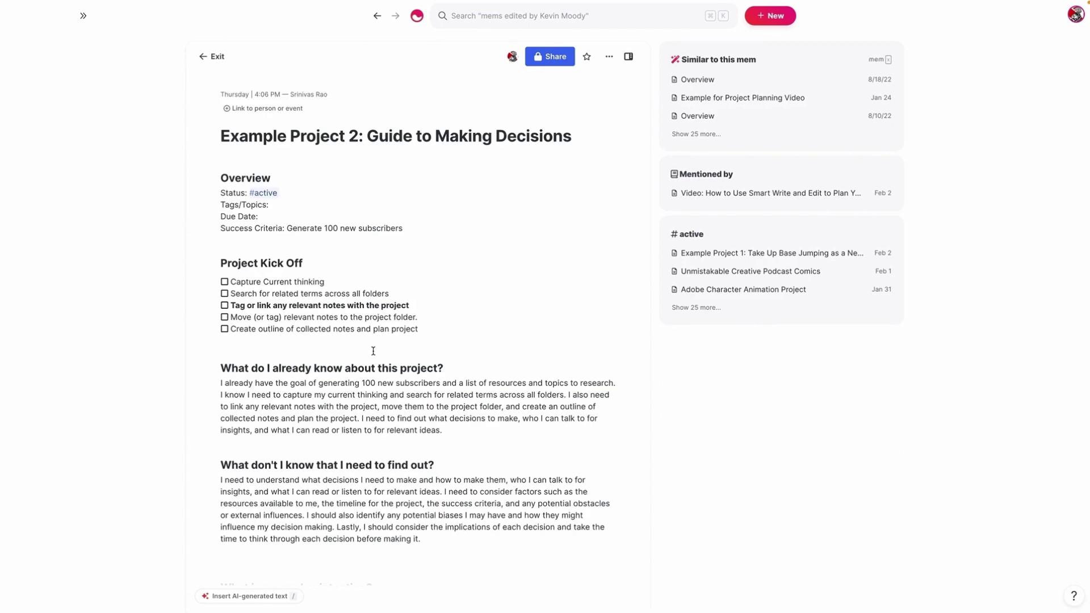
scroll(411, 254, "down", 1)
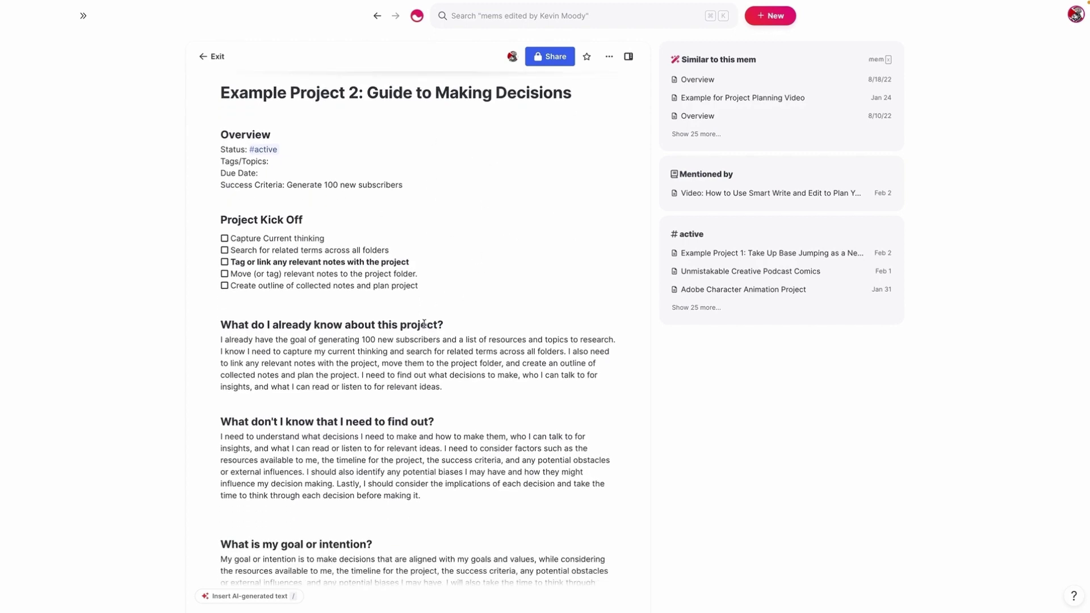
scroll(424, 324, "down", 2)
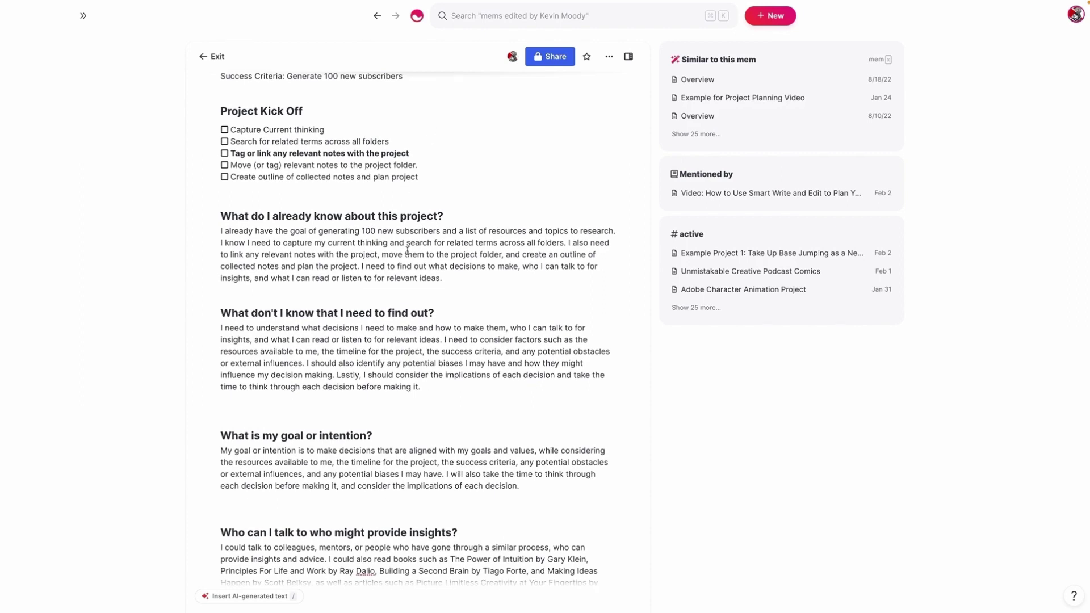
mouse_move(23, 568)
scroll(335, 375, "down", 5)
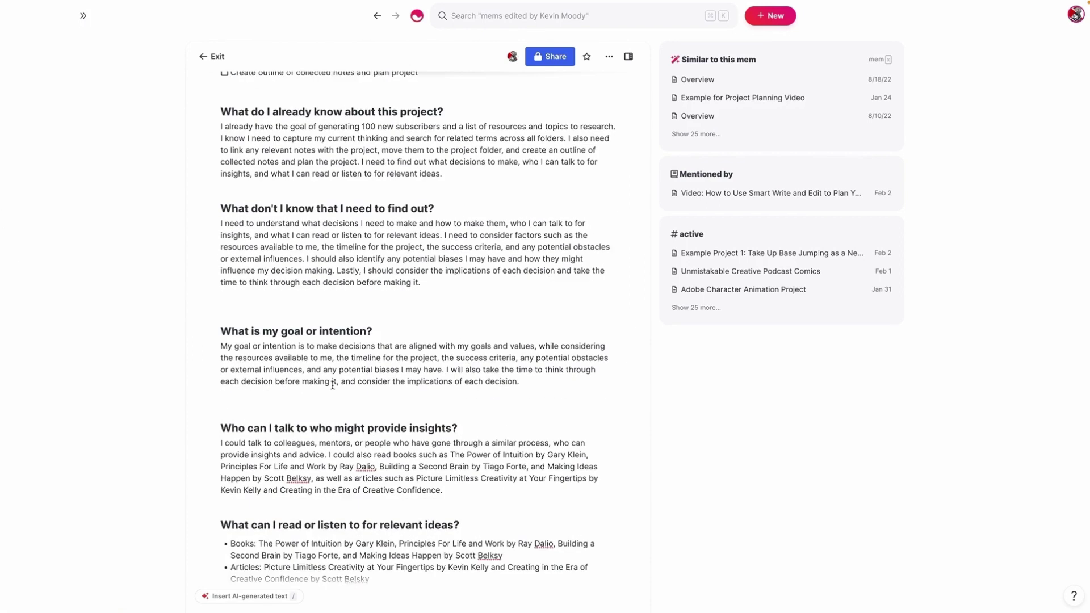
scroll(357, 284, "down", 2)
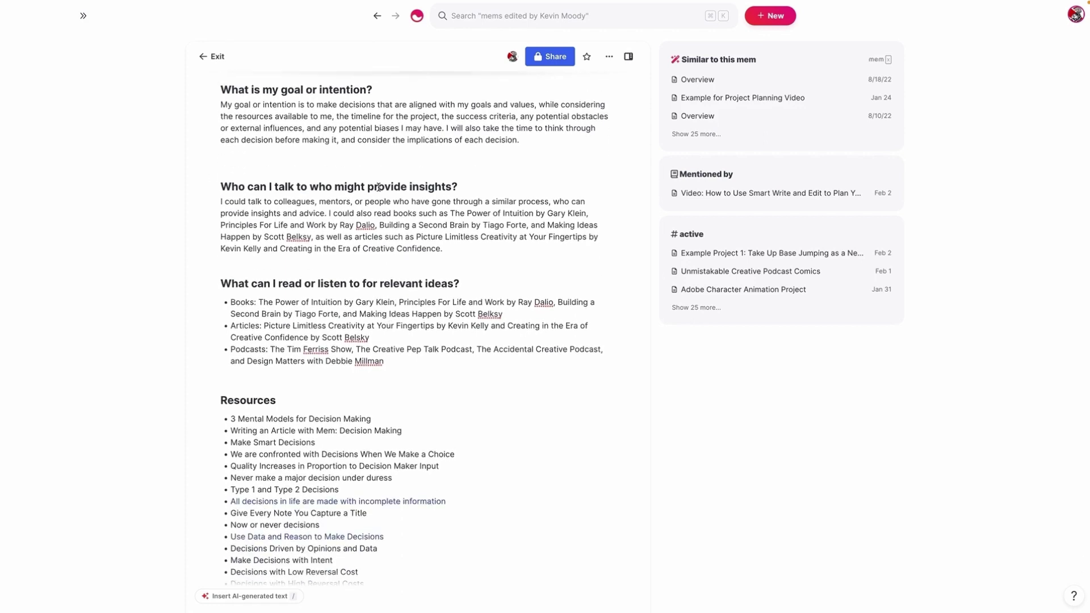
scroll(314, 399, "down", 3)
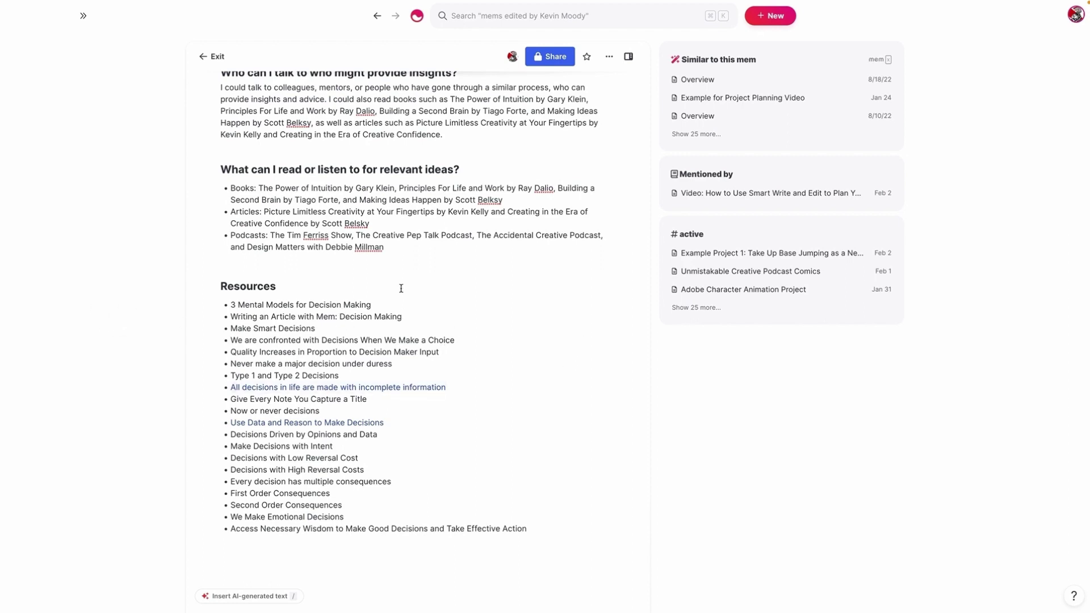
scroll(402, 288, "down", 1)
scroll(401, 313, "down", 5)
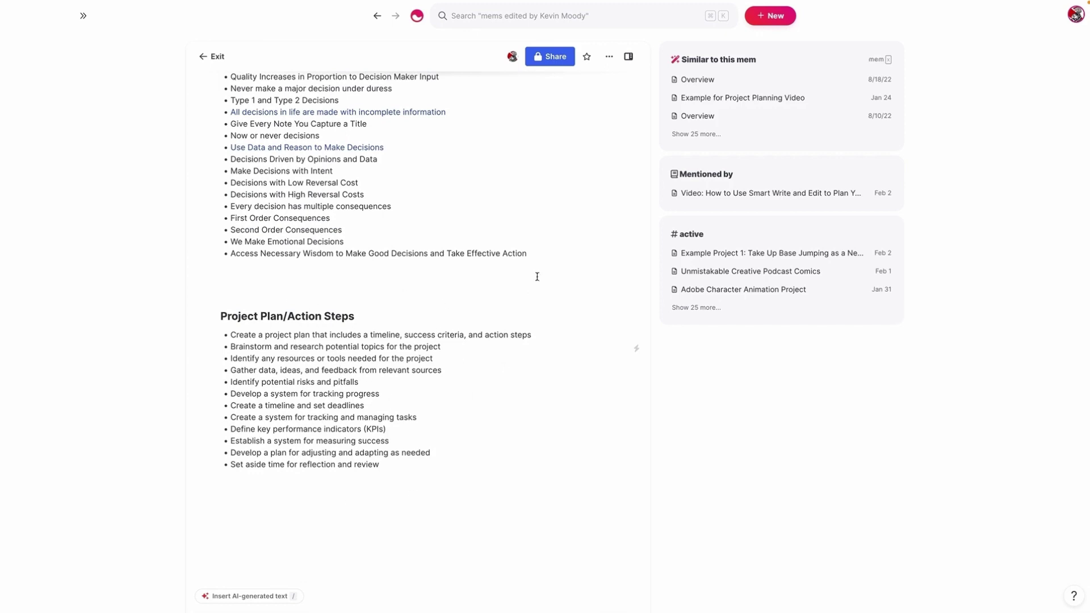
scroll(283, 333, "down", 1)
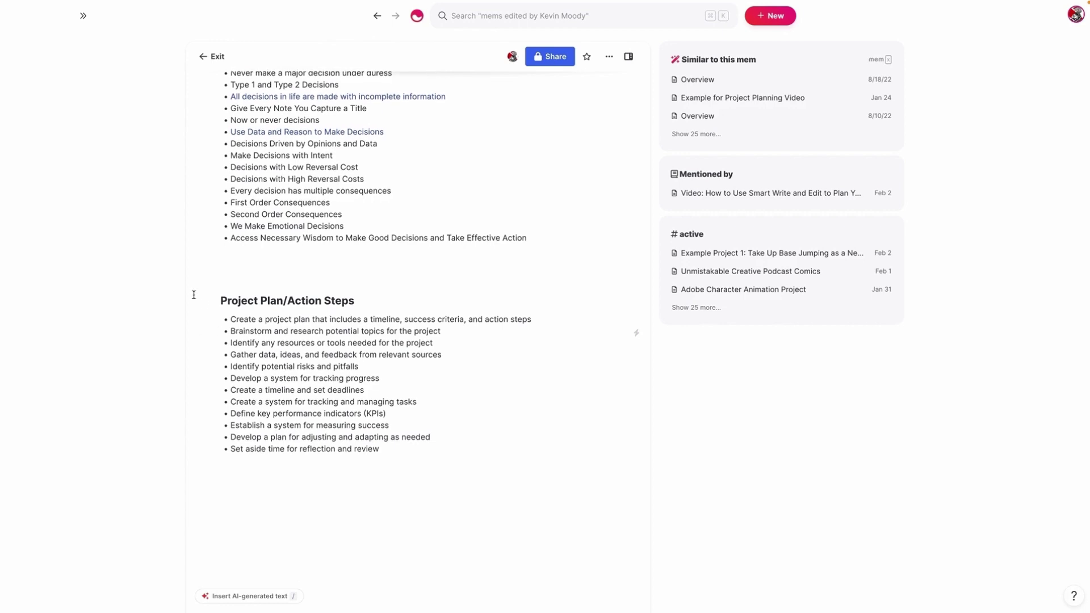